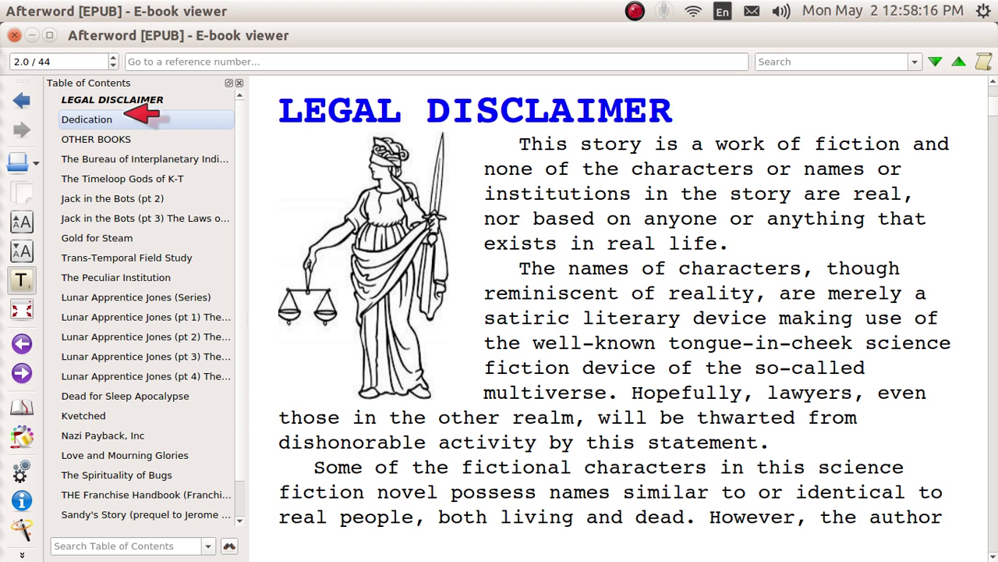
Browse the book's table of contents entries in order, from Dedication to Jack in the Bots (pt 3) The Laws of Clonbotics.
click(122, 119)
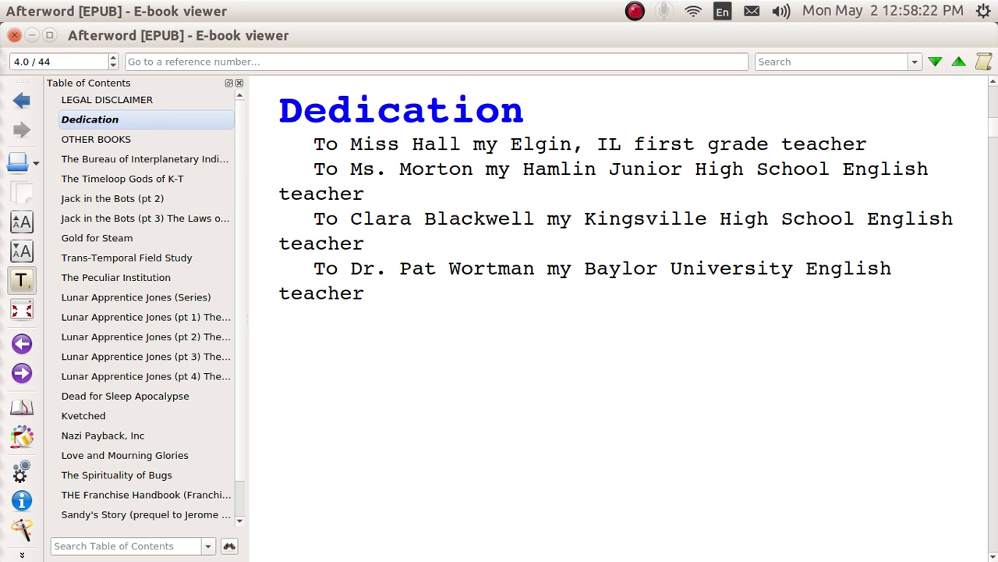
click(134, 139)
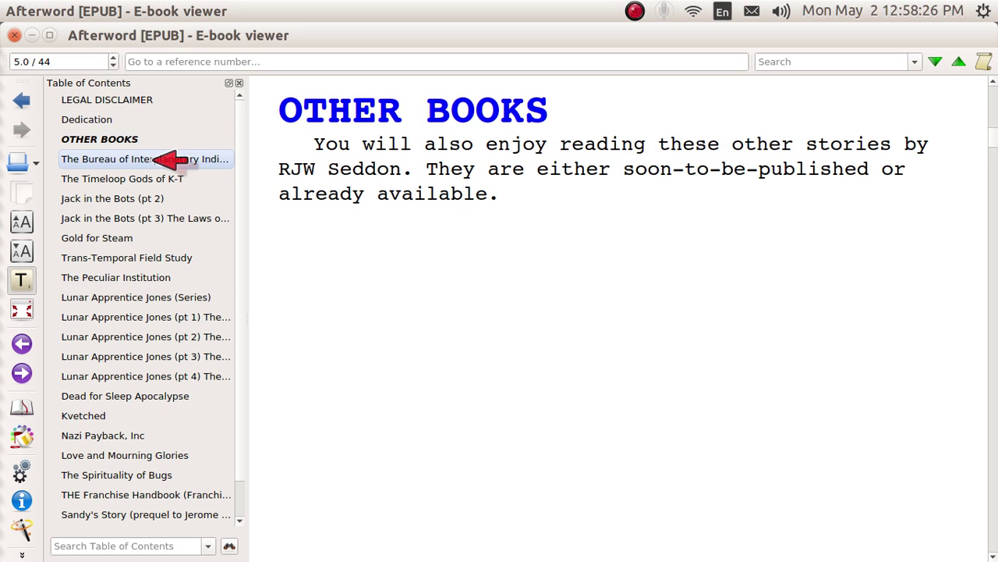
click(150, 159)
click(158, 178)
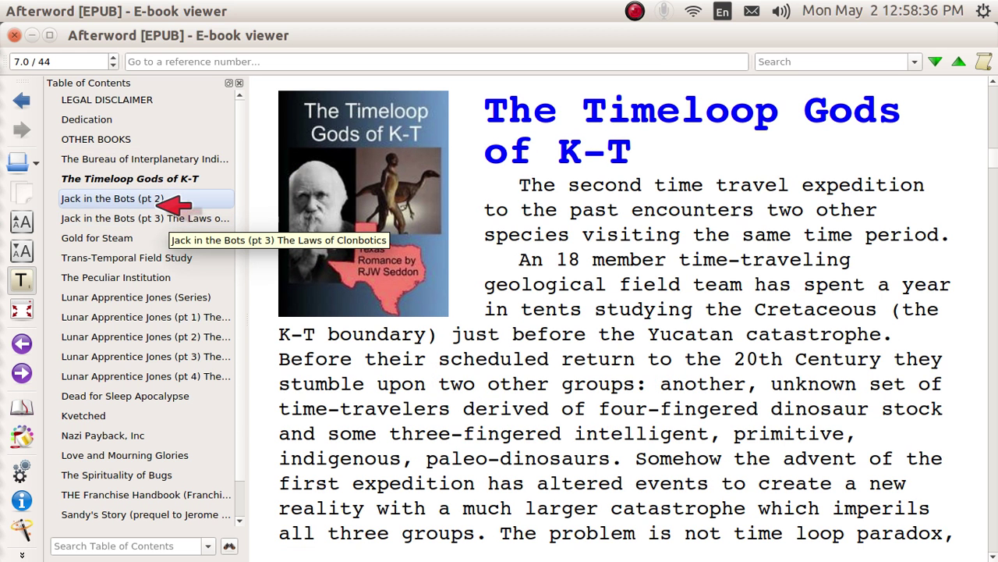
click(156, 198)
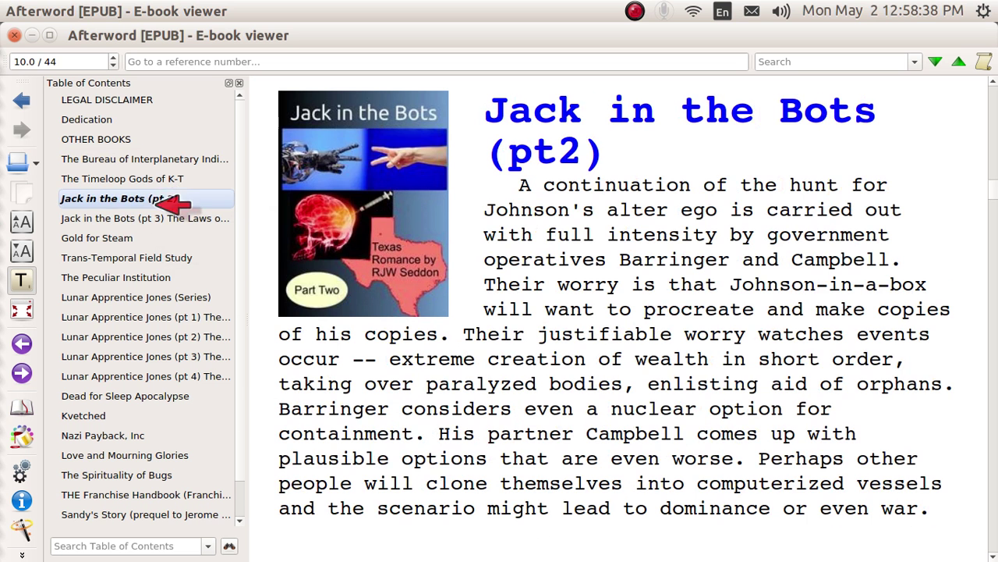
click(168, 218)
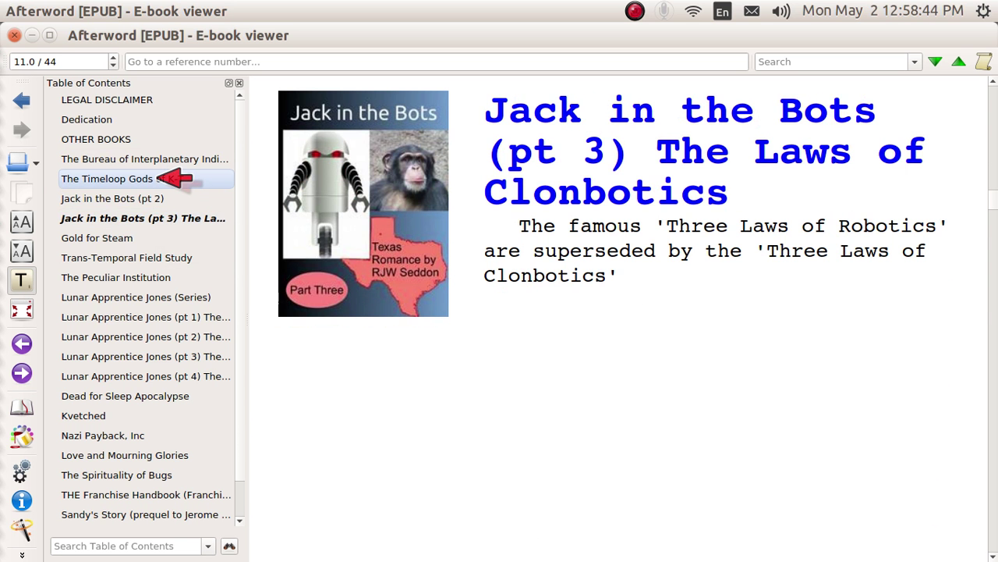
Read on from The Timeloop Gods of K-T to the Jack in the Bots (Series) page.
click(176, 178)
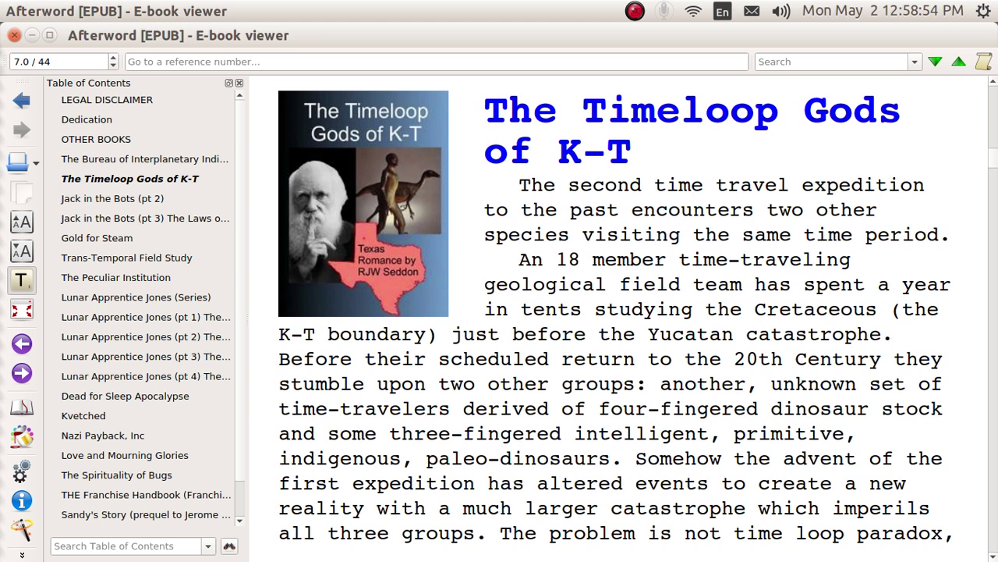
key(Page_Down)
key(Page_Down)
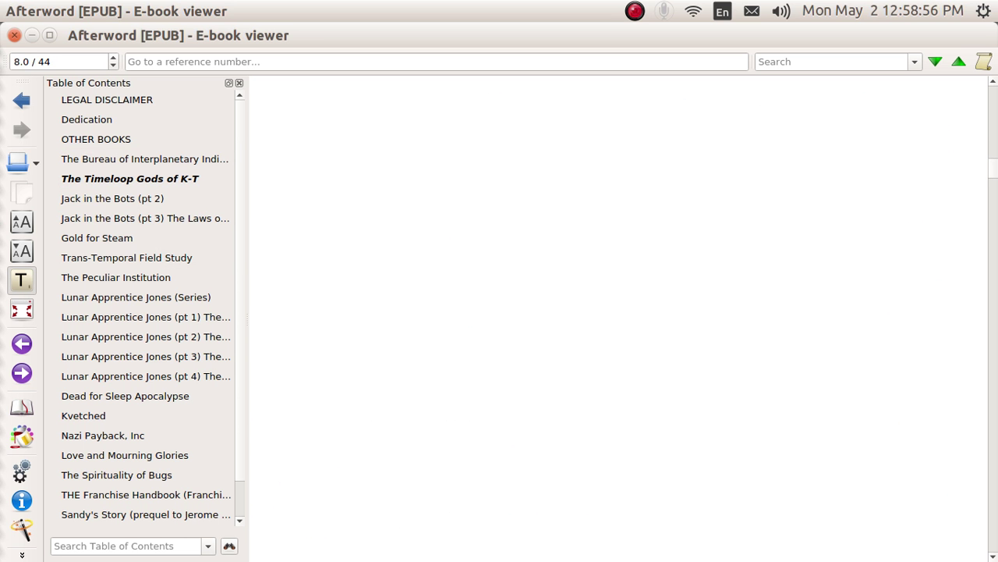
key(Page_Down)
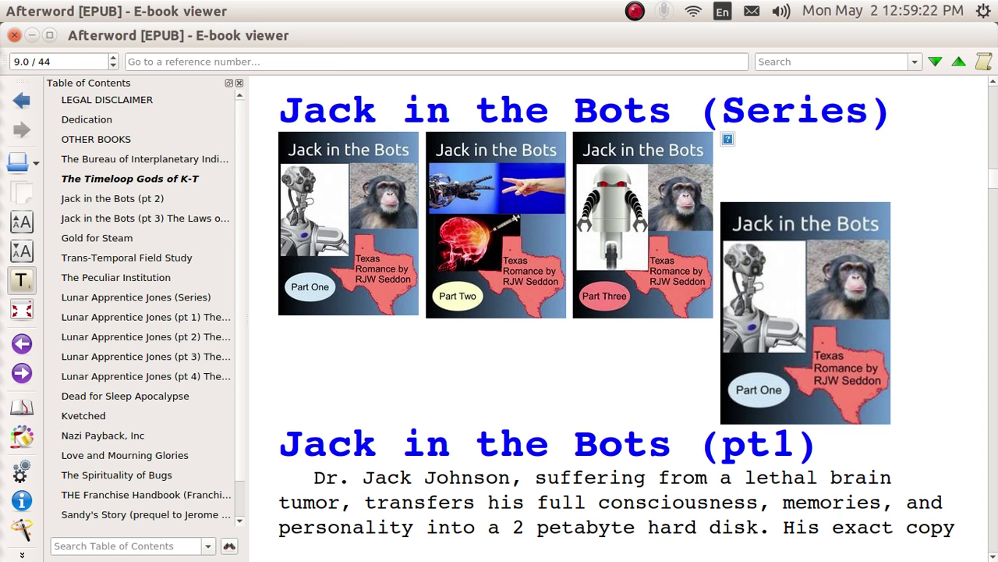
Close the e-book viewer and switch to the Edit Book window for Afterword.
click(14, 36)
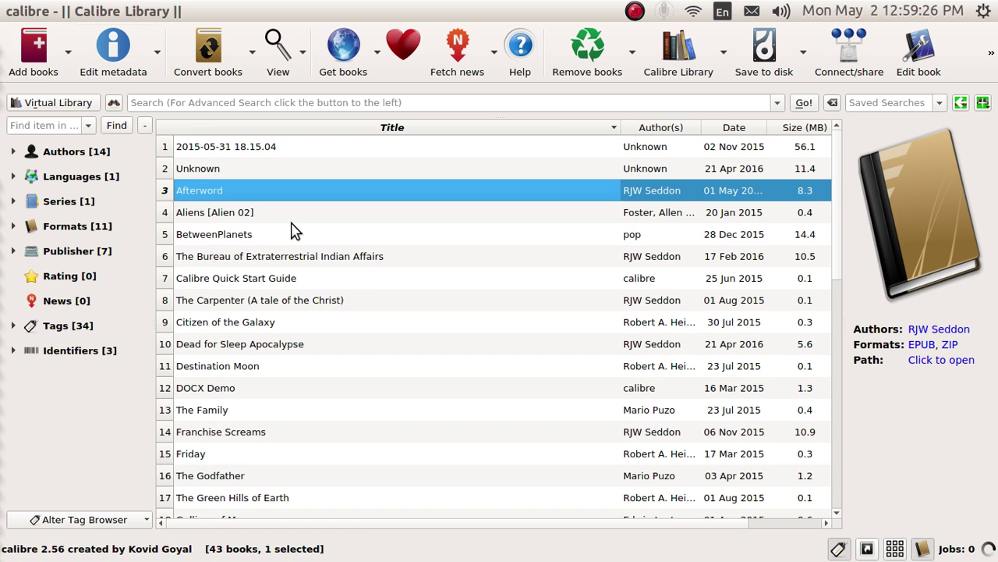
key(super+w)
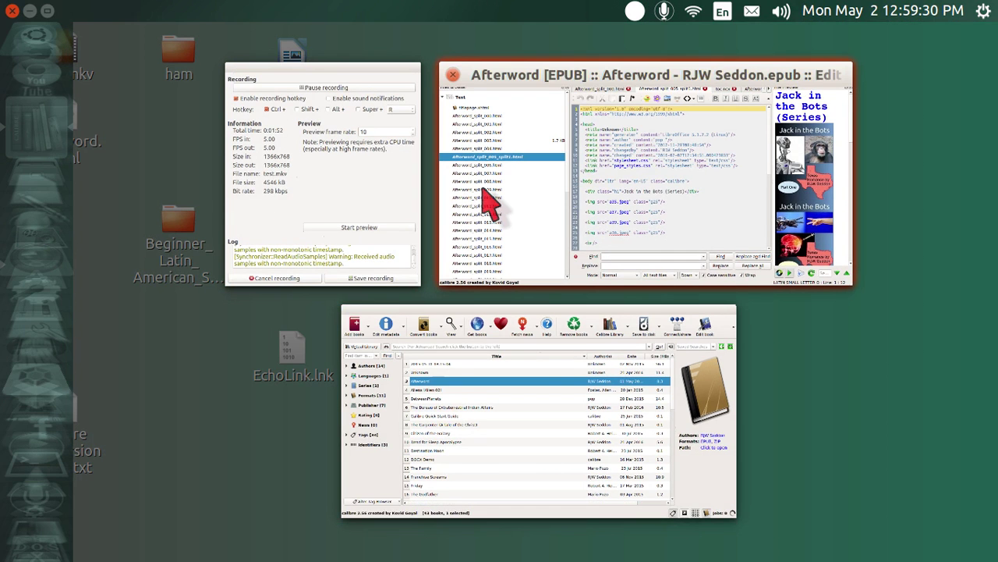
click(485, 195)
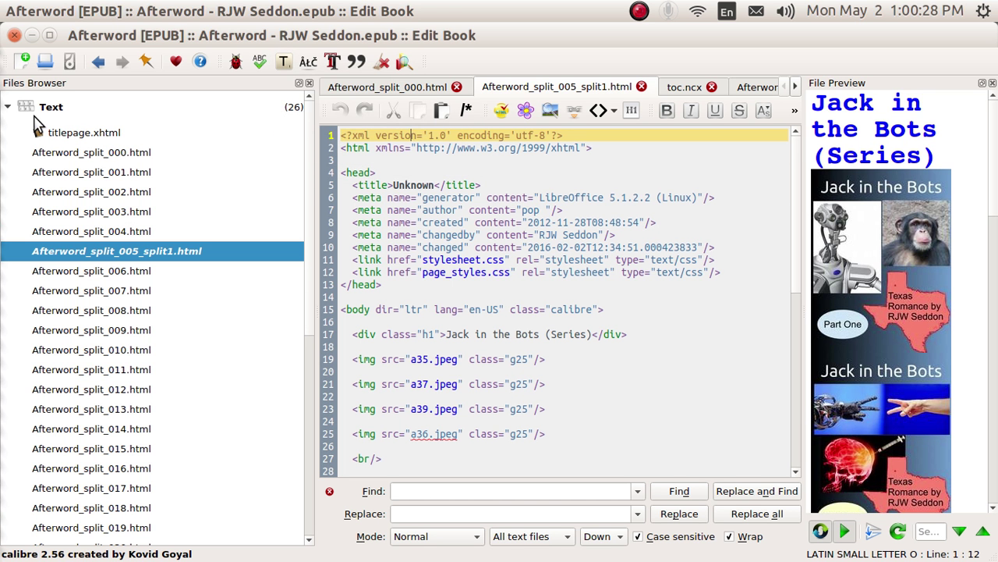
Inspect the book's table of contents in toc.ncx and in the table of contents editor.
click(7, 108)
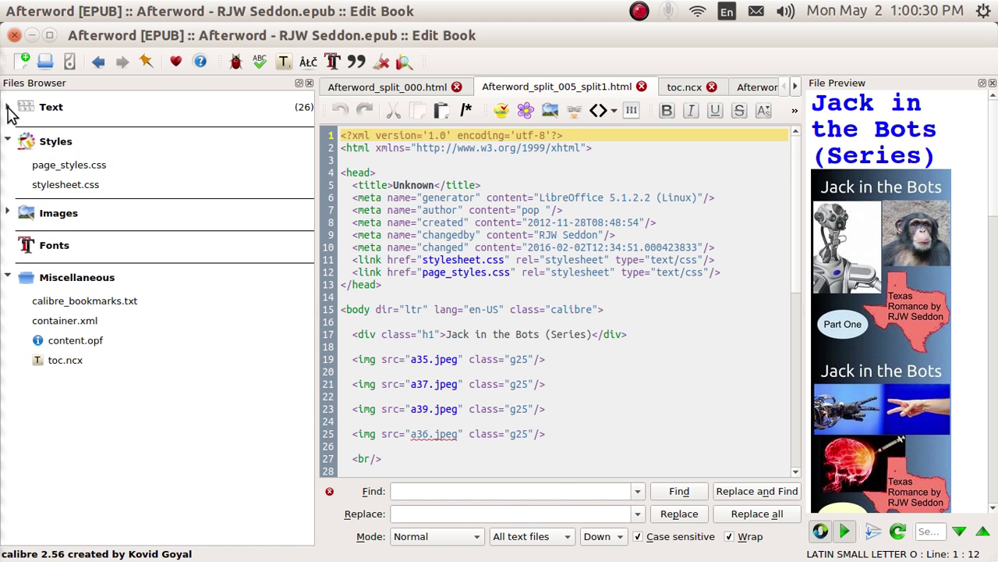
double_click(69, 364)
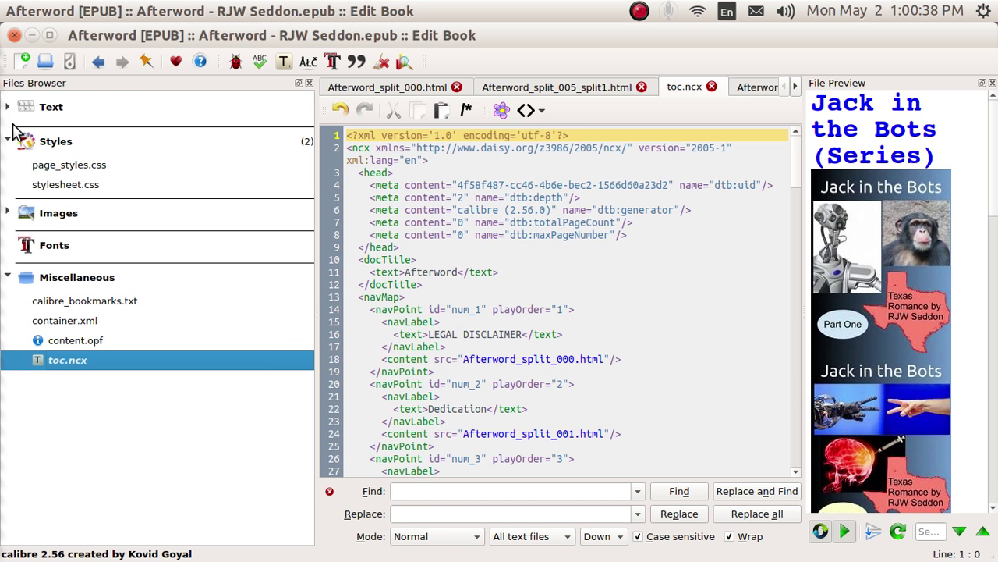
click(8, 278)
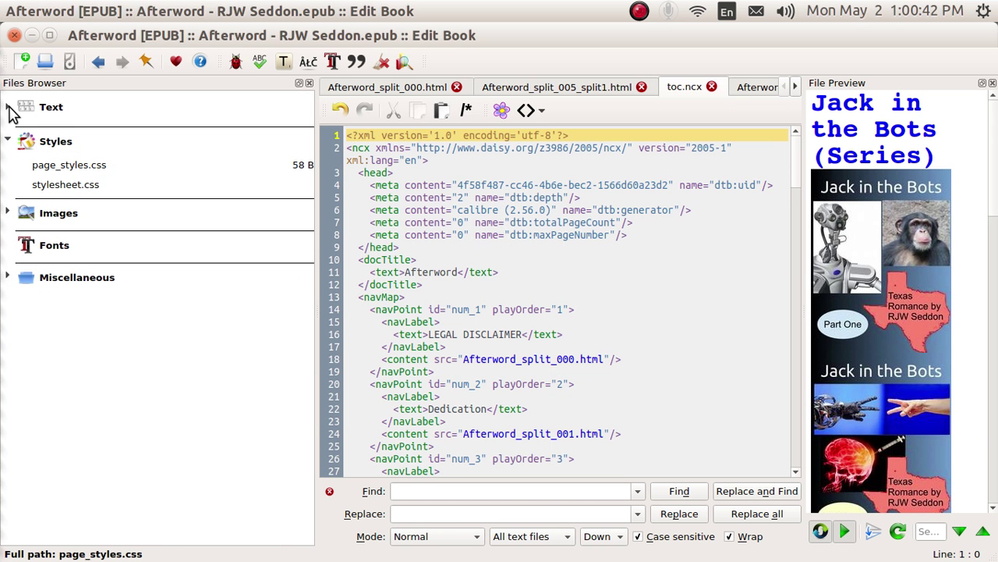
click(9, 109)
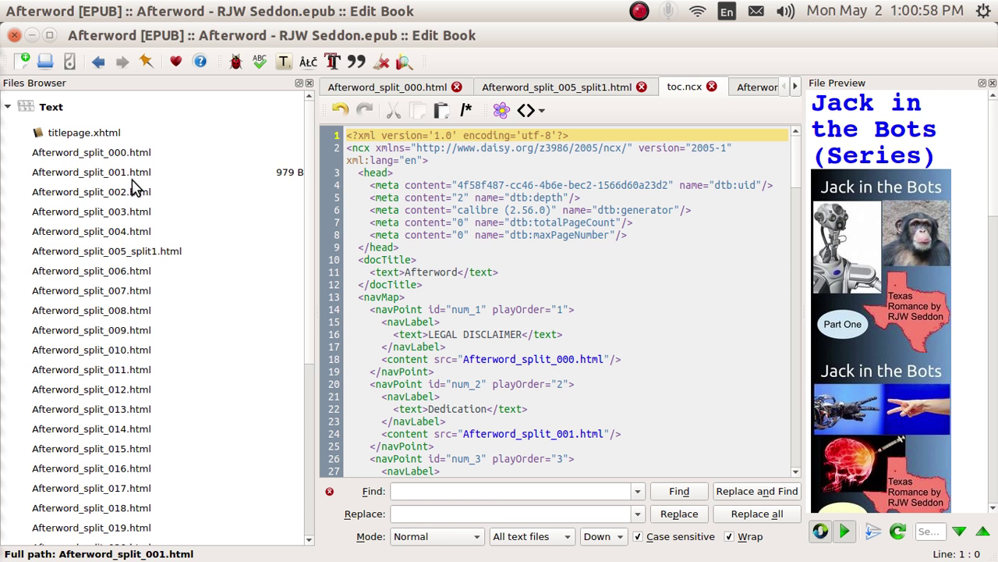
click(285, 64)
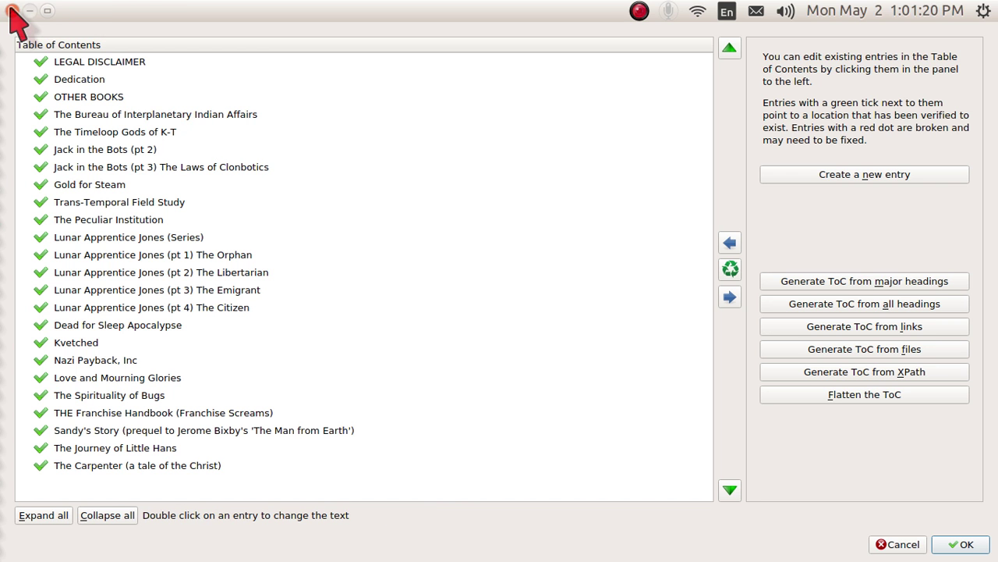
click(11, 11)
Open Afterword_split_005_split1.html and examine the code around its Jack in the Bots (pt1) heading.
double_click(152, 255)
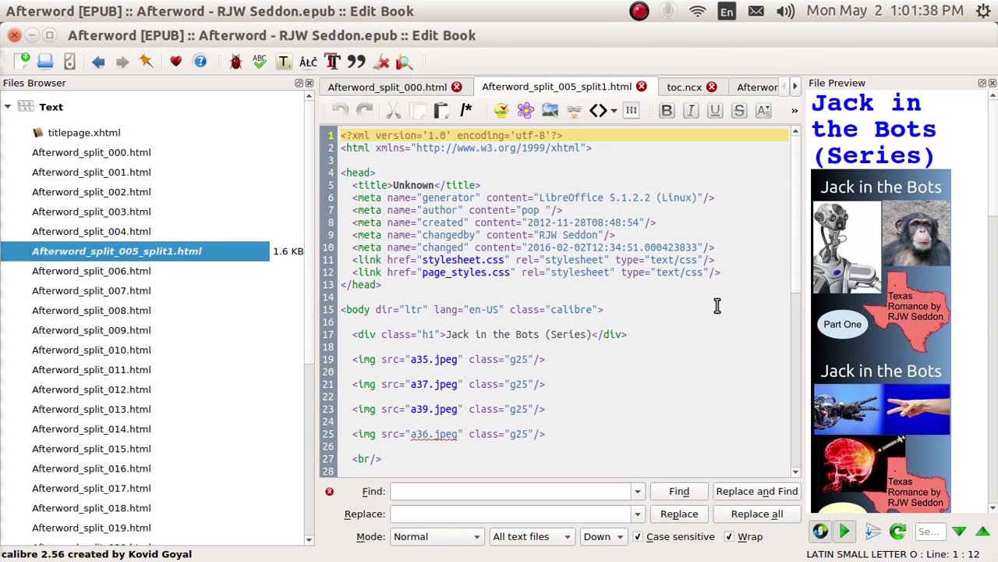
scroll(794, 286, down, 3)
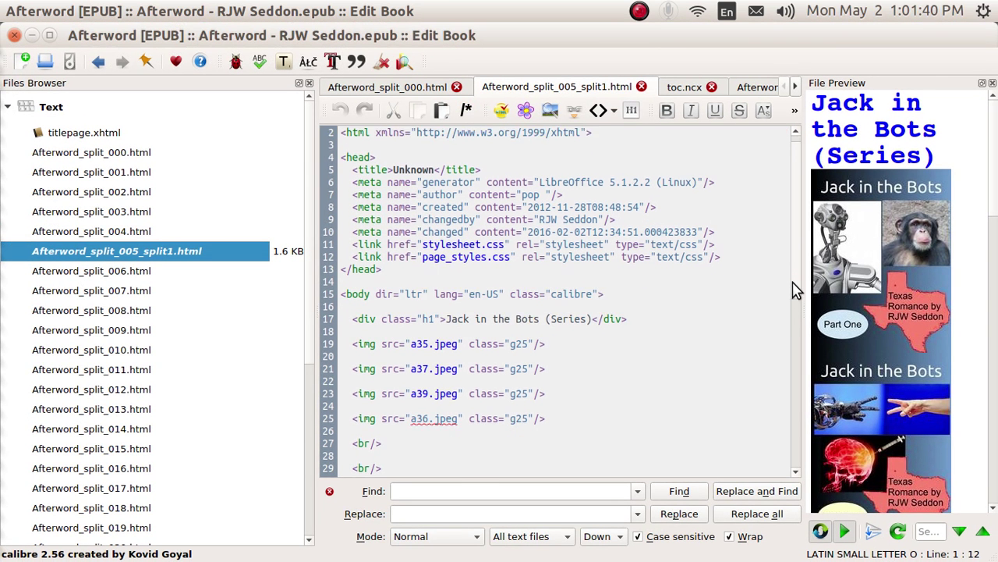
scroll(794, 323, down, 4)
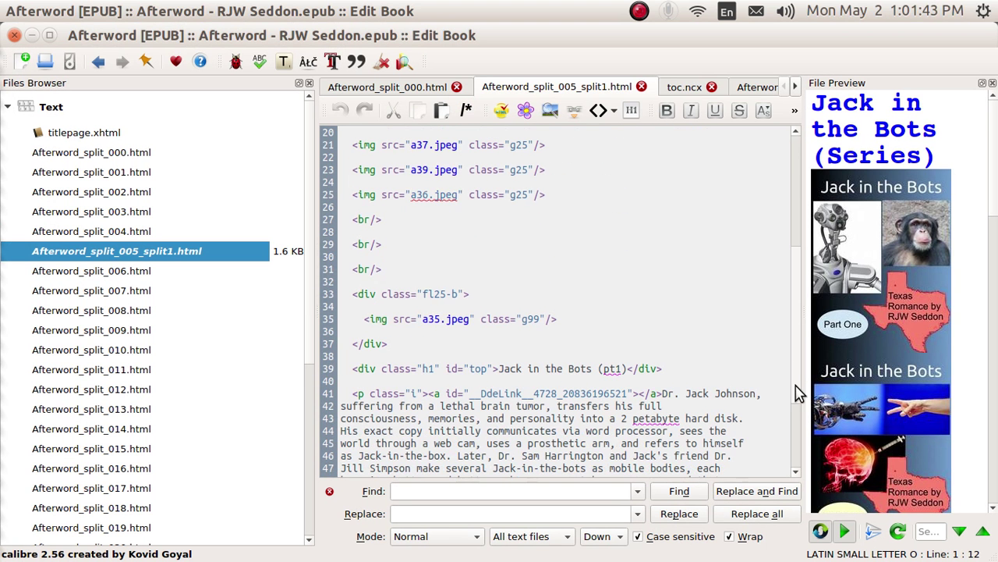
click(583, 369)
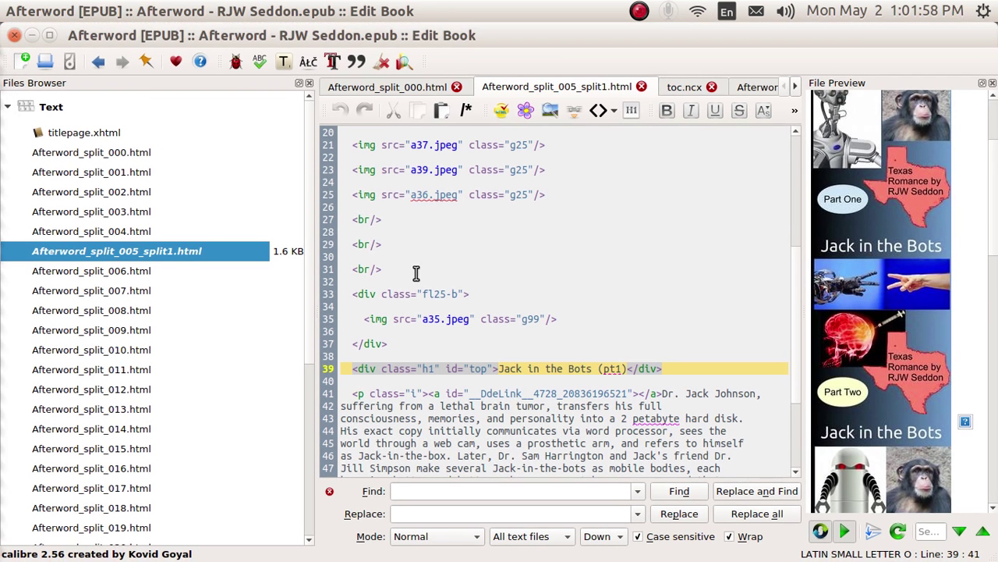
Widen the file preview and split Afterword_split_005_split1.html just before the Jack in the Bots (pt1) heading.
click(383, 245)
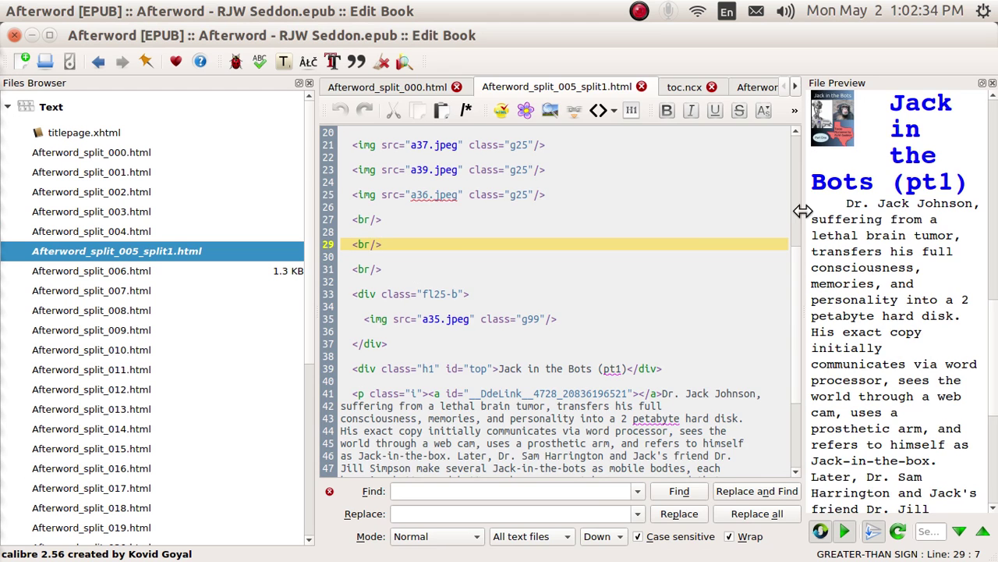
drag(803, 211, 625, 228)
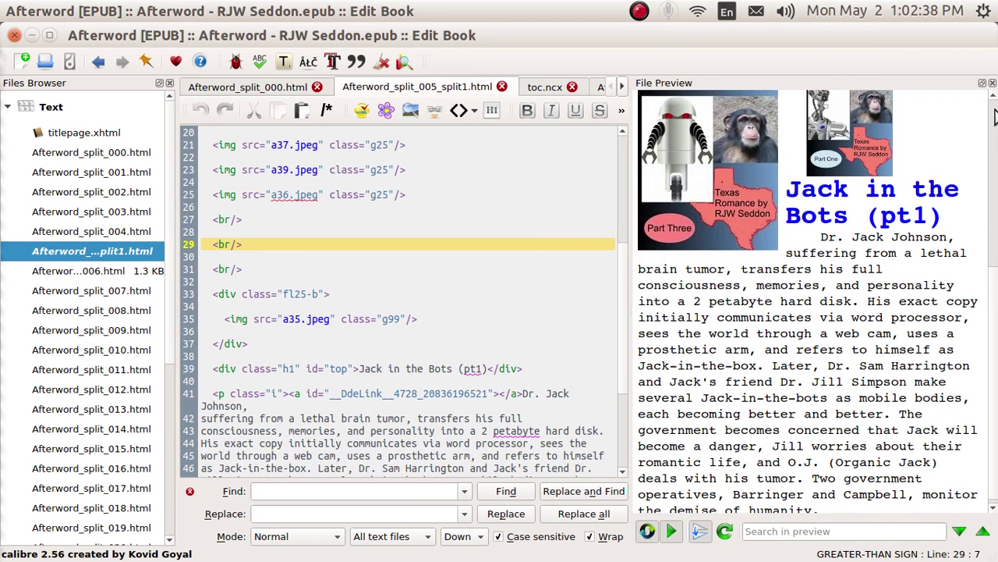
scroll(995, 116, up, 5)
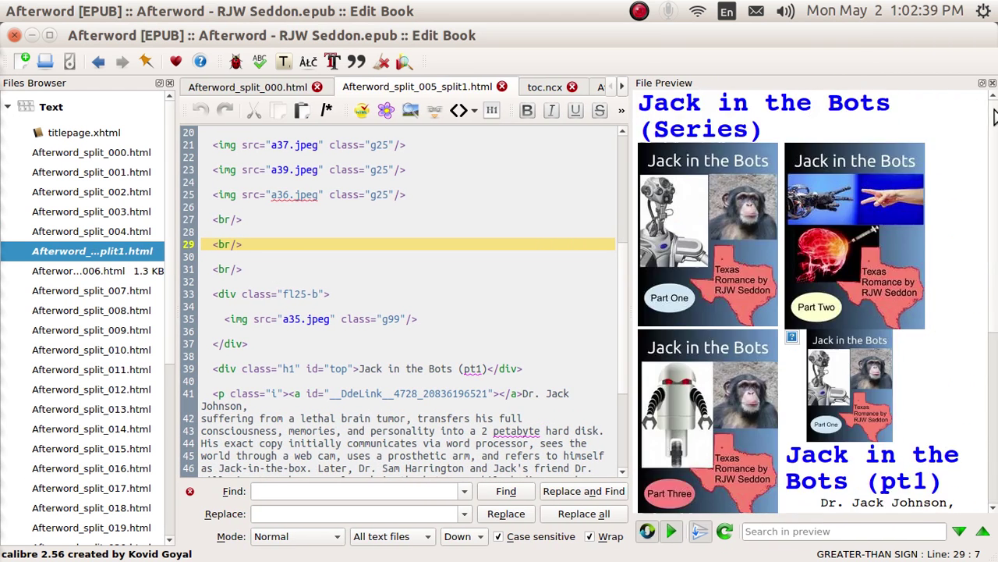
click(913, 343)
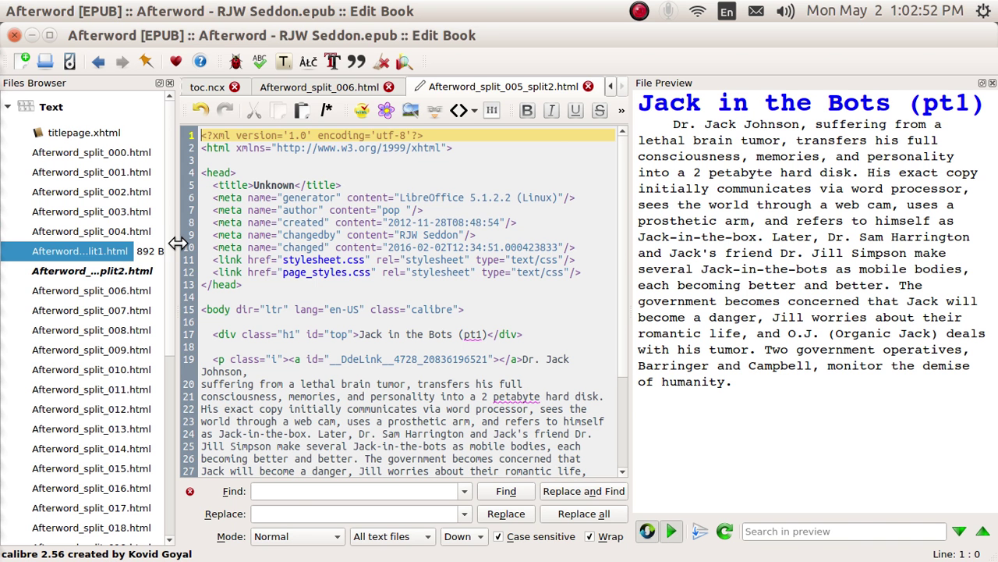
Widen the file list and check the contents of the two files made by splitting Afterword_split_005_split1.html.
drag(178, 243, 375, 234)
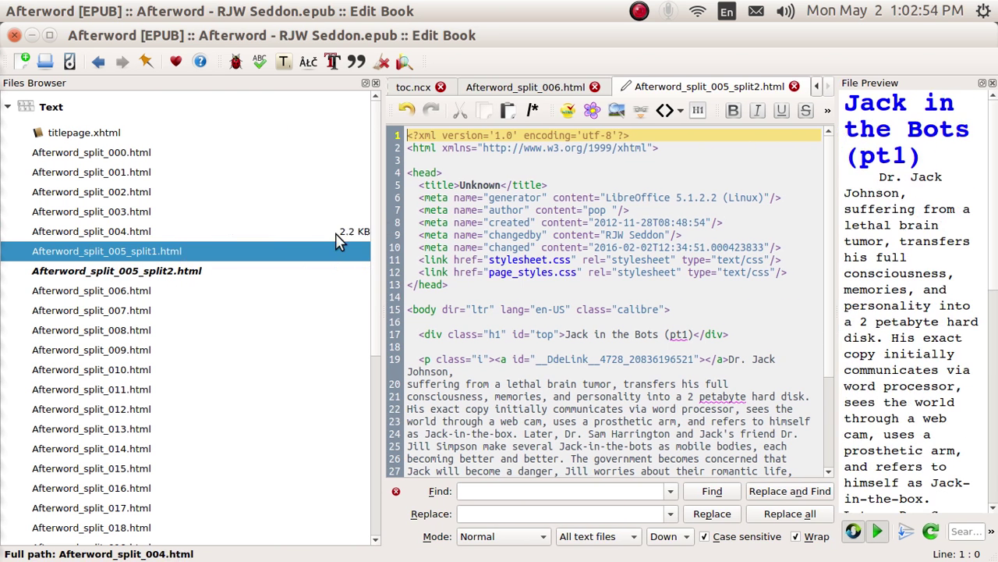
click(137, 273)
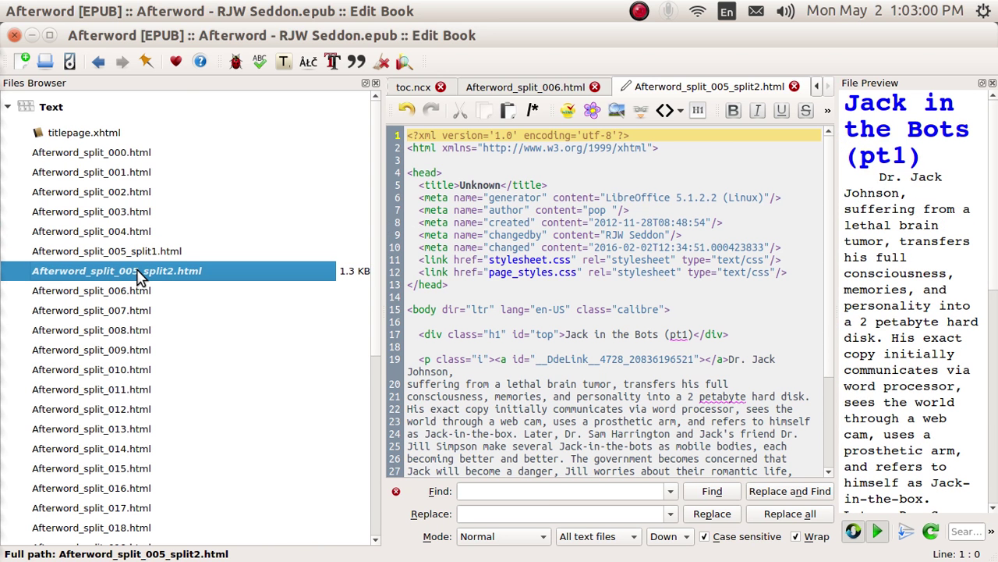
click(137, 253)
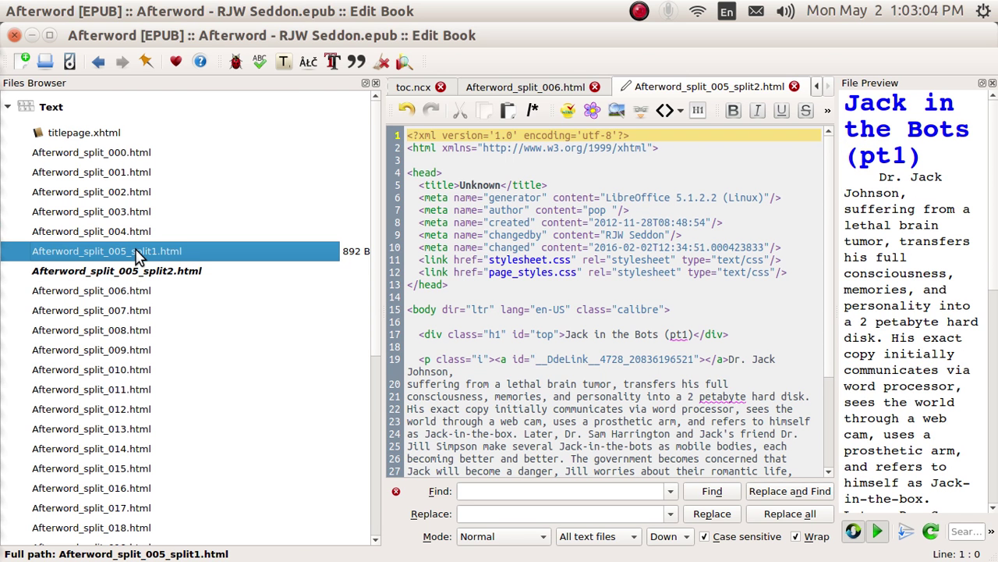
double_click(138, 252)
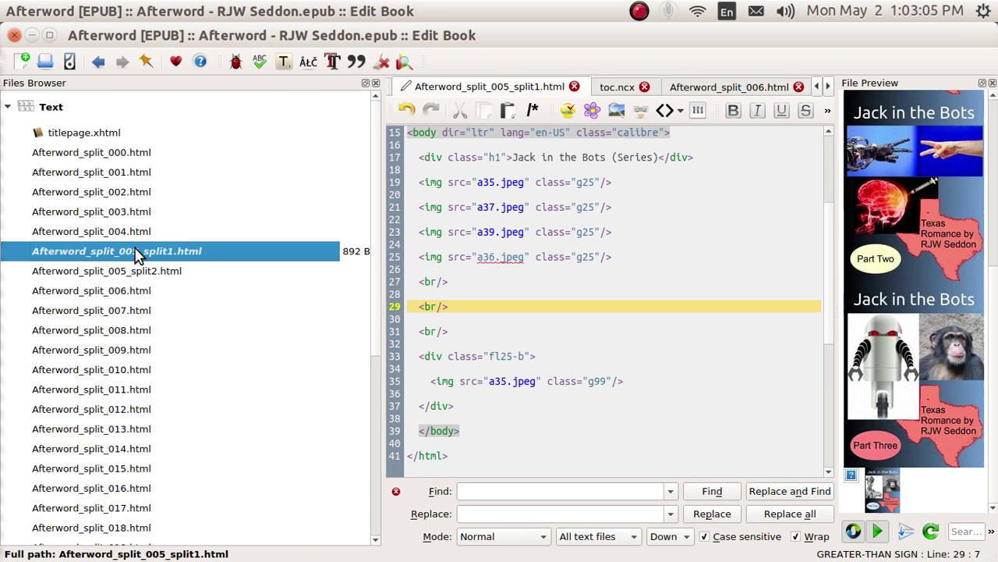
click(138, 273)
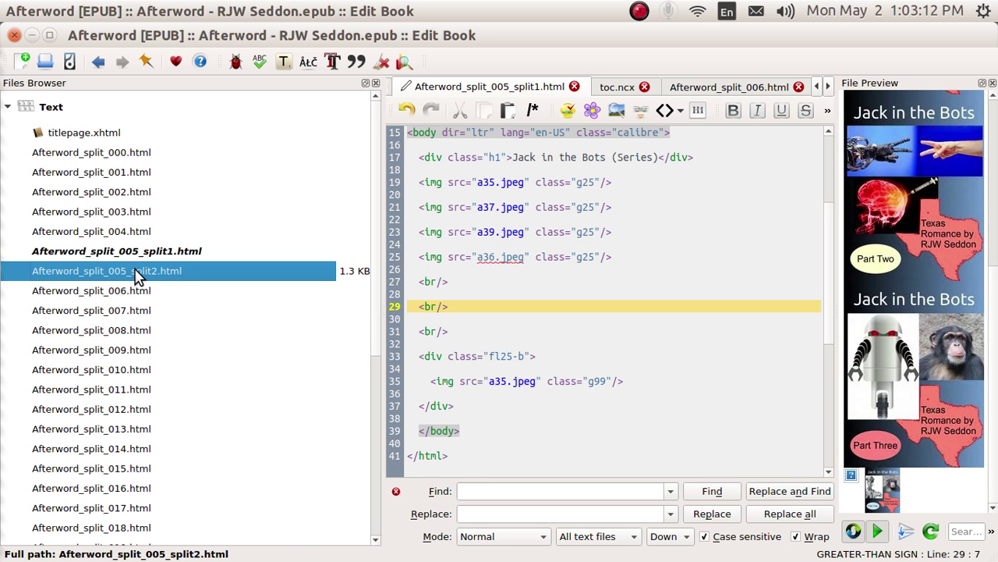
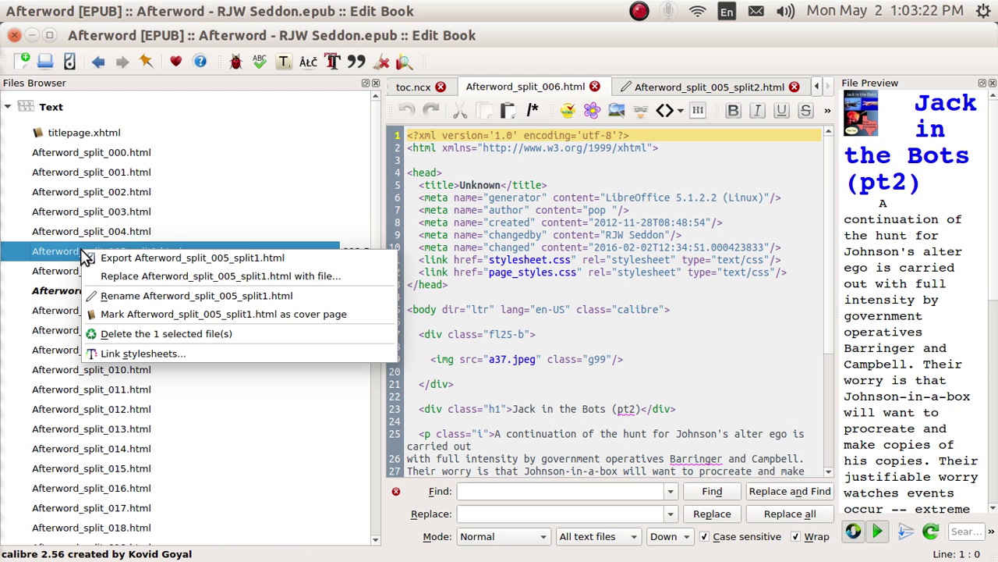
click(124, 300)
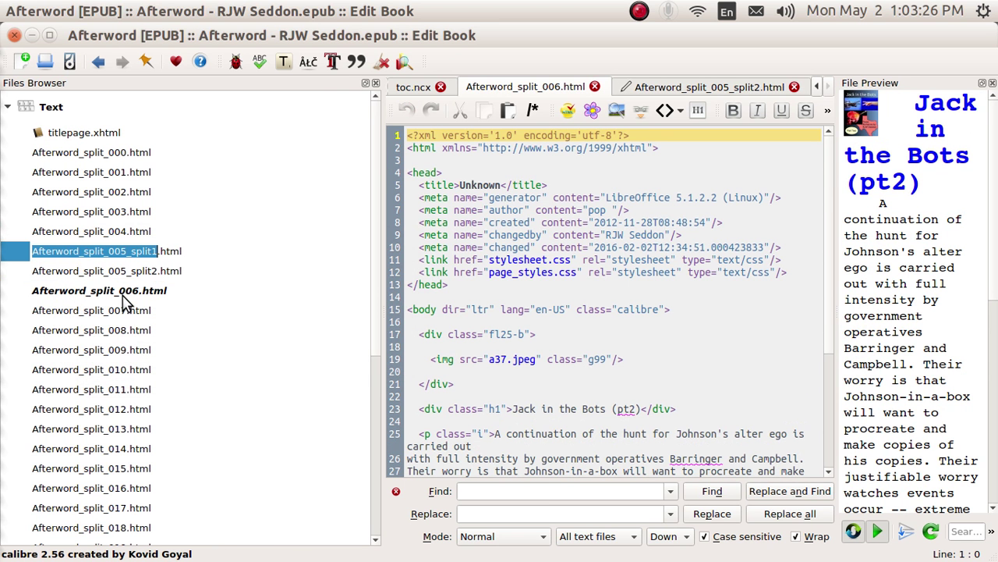
double_click(119, 251)
key(Return)
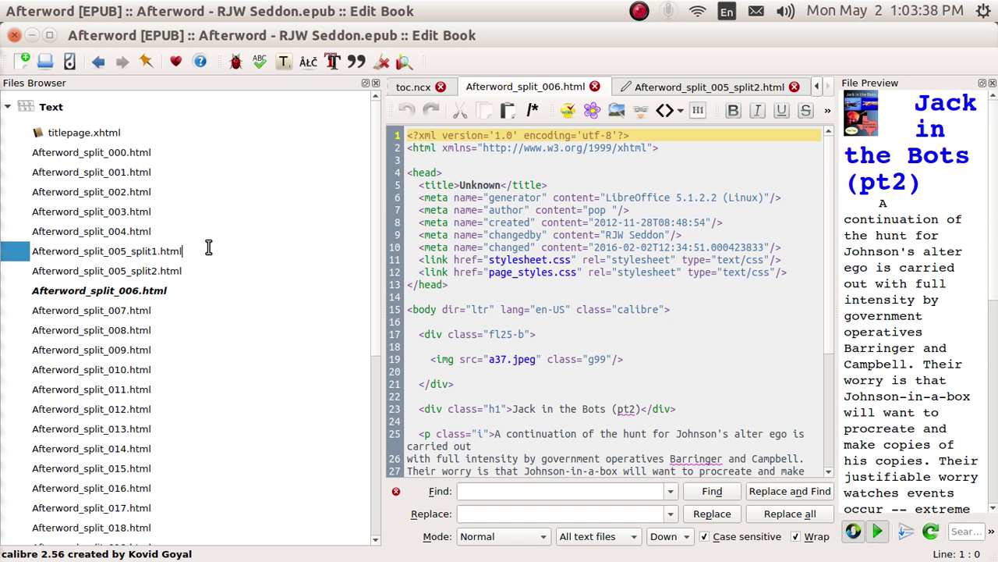
Create a table of contents entry named "Jack in the Bots (Series)" that points to the top of Afterword_split_005_split1.html.
click(285, 64)
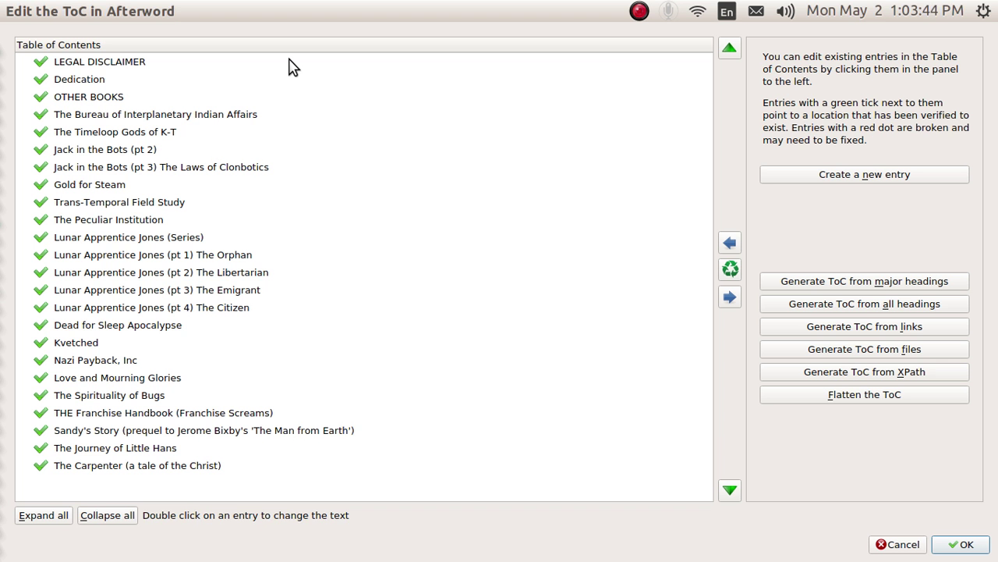
click(826, 178)
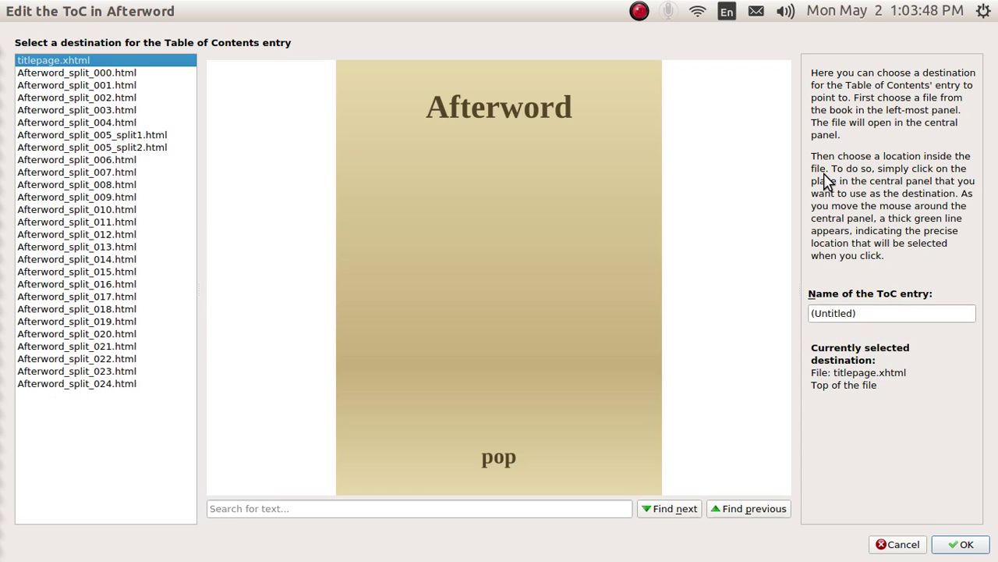
click(138, 136)
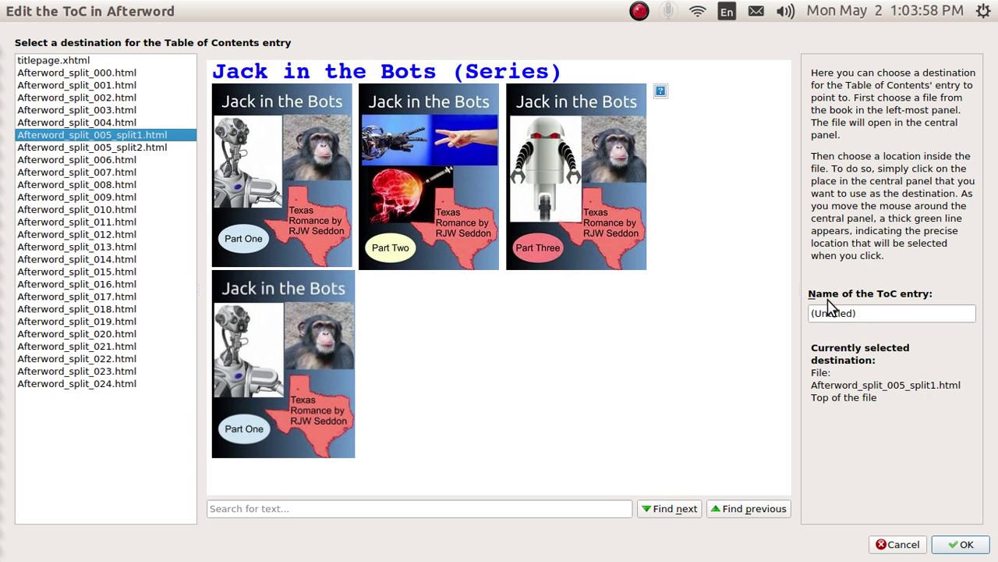
click(858, 314)
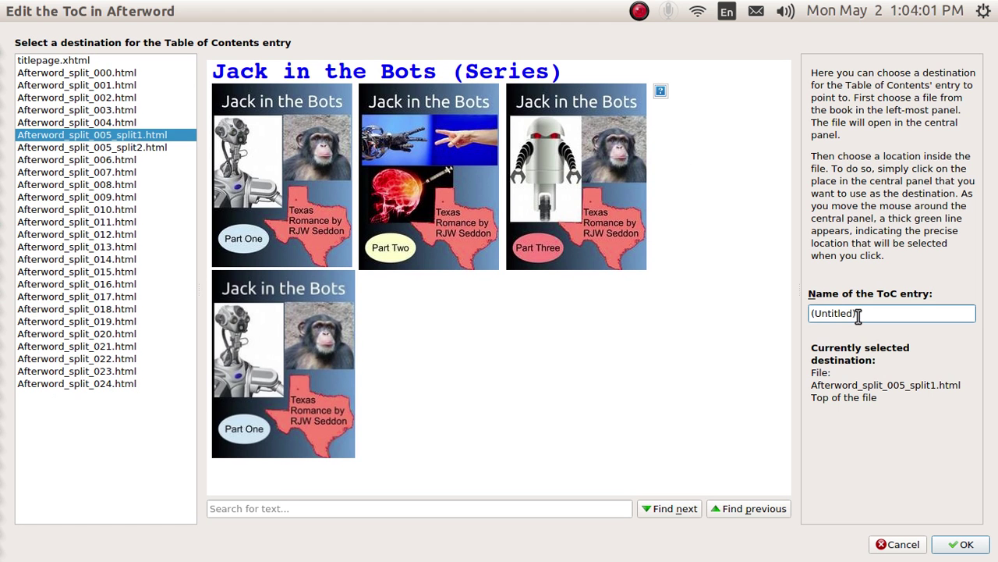
key(BackSpace)
key(BackSpace)
key(BackSpace)
key(BackSpace)
key(BackSpace)
key(BackSpace)
key(BackSpace)
key(BackSpace)
key(BackSpace)
text(Jack in the Bots )
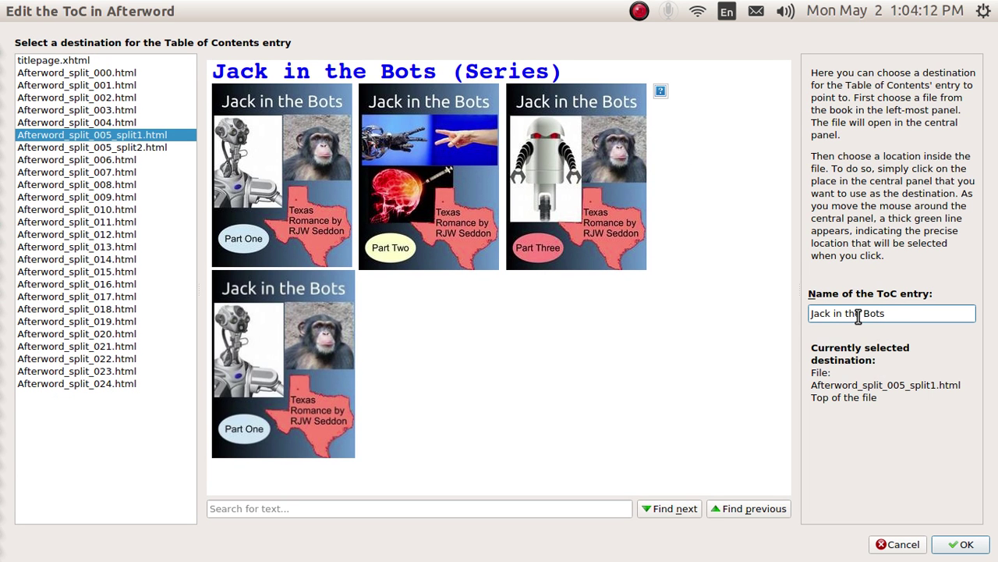
text((Series))
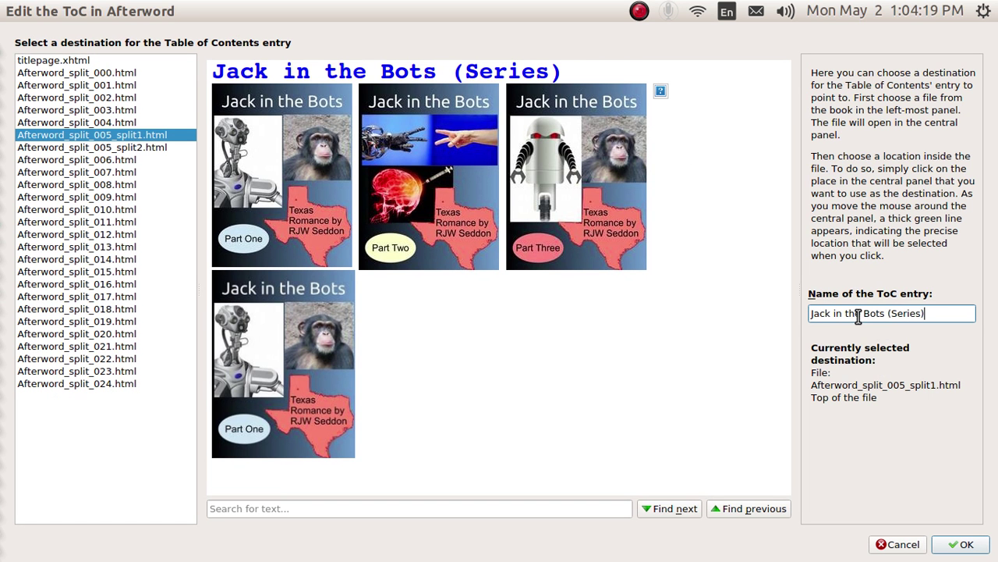
click(963, 546)
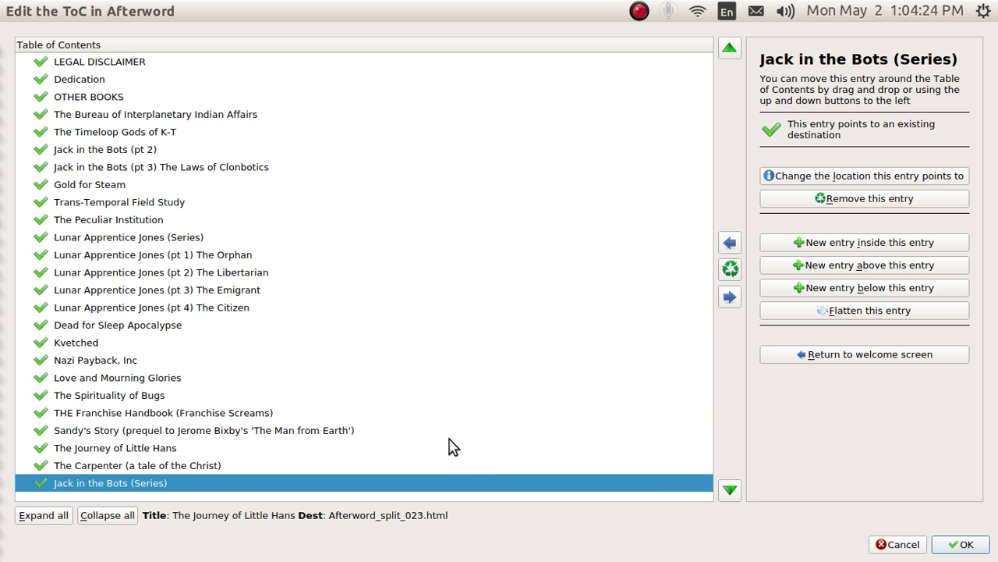
Move the Jack in the Bots (Series) entry up to just above Jack in the Bots (pt 2) and apply the table of contents changes.
click(729, 51)
click(729, 52)
click(730, 51)
click(729, 51)
click(729, 52)
click(729, 51)
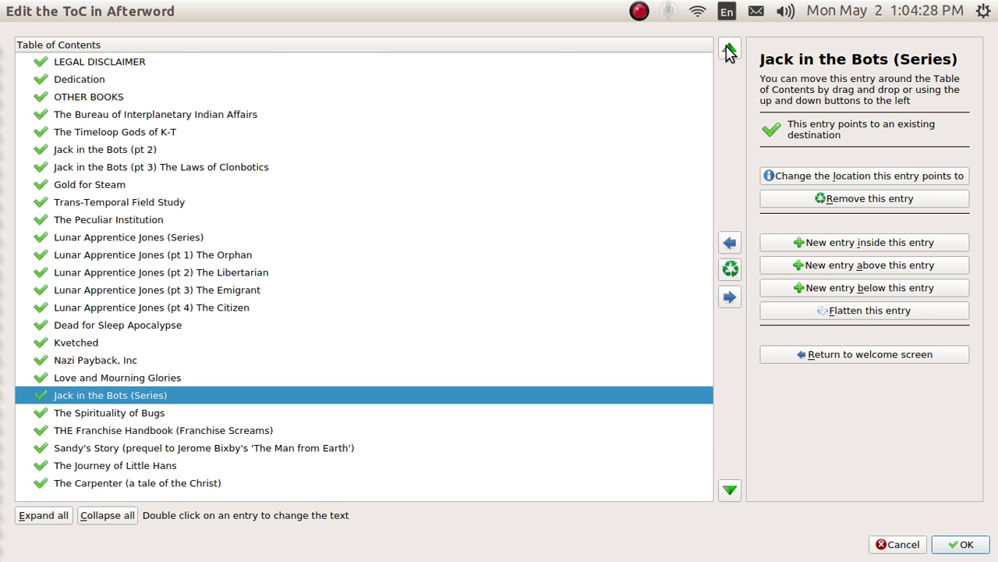
click(729, 52)
click(730, 52)
click(729, 51)
click(729, 51)
click(729, 52)
click(729, 52)
click(729, 51)
click(729, 51)
click(729, 52)
click(730, 51)
click(729, 52)
click(730, 52)
click(730, 51)
click(729, 52)
click(729, 51)
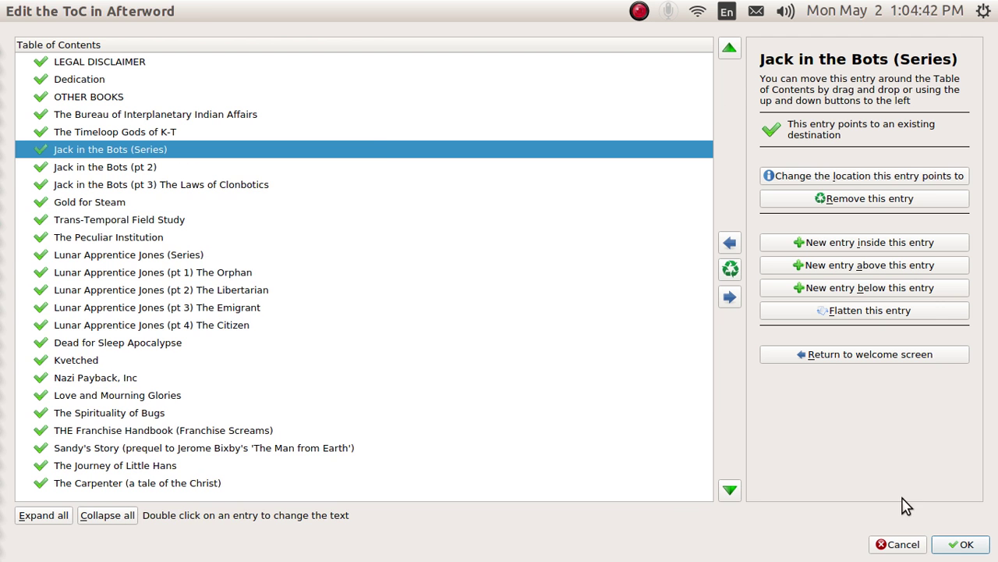
click(962, 543)
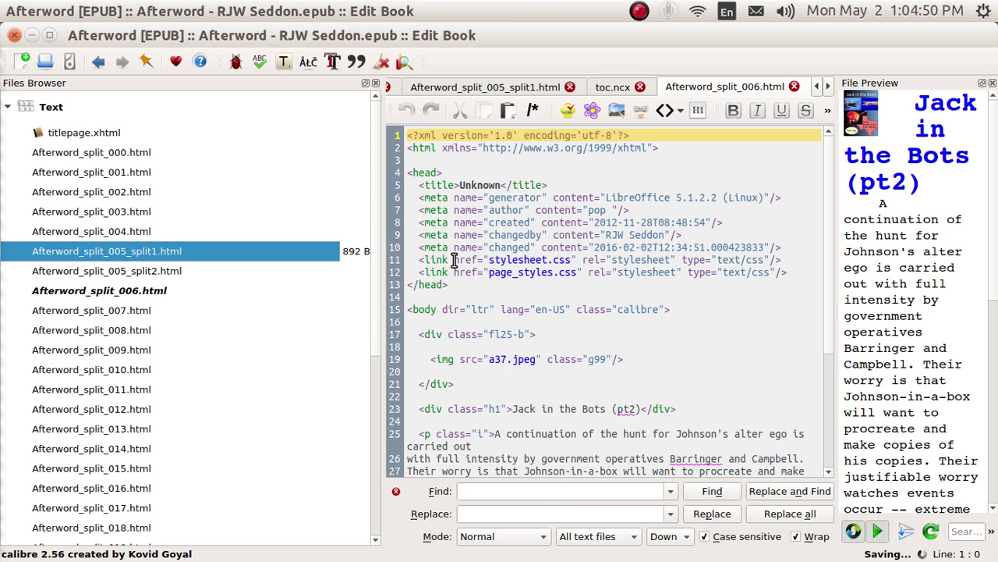
Switch to the Calibre library, open the Afterword EPUB in the viewer and check the contents links around Jack in the Bots (Series).
key(super+w)
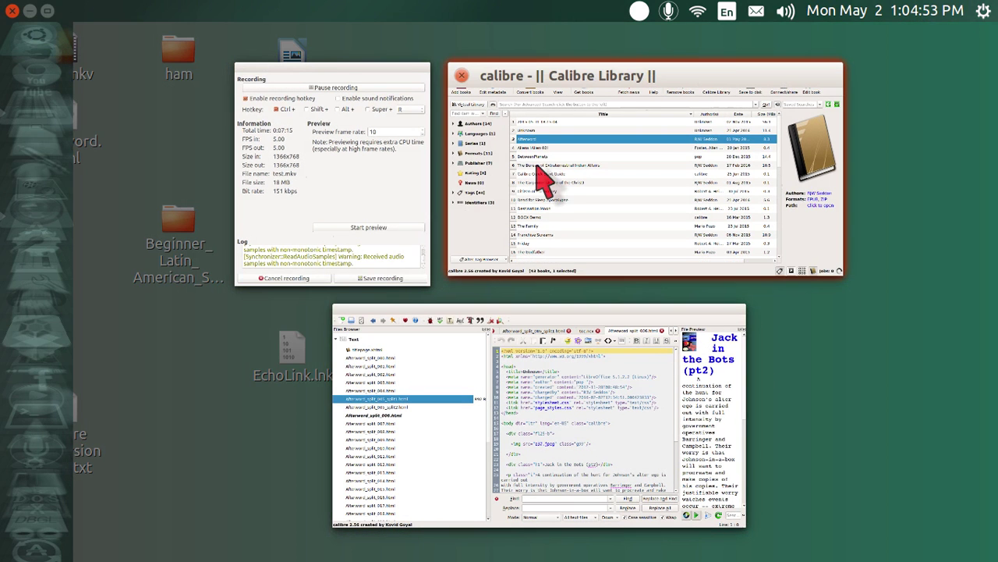
click(537, 174)
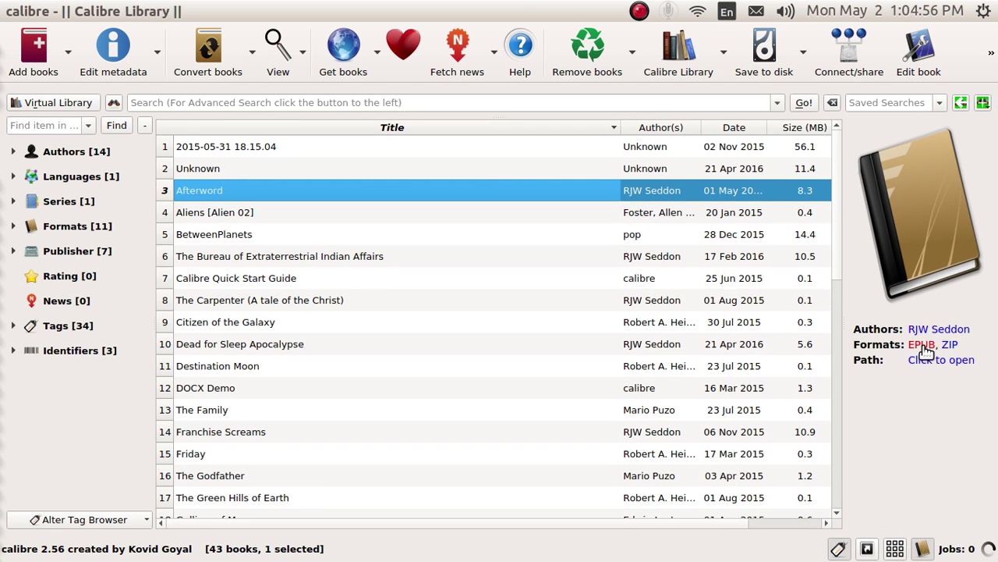
click(923, 347)
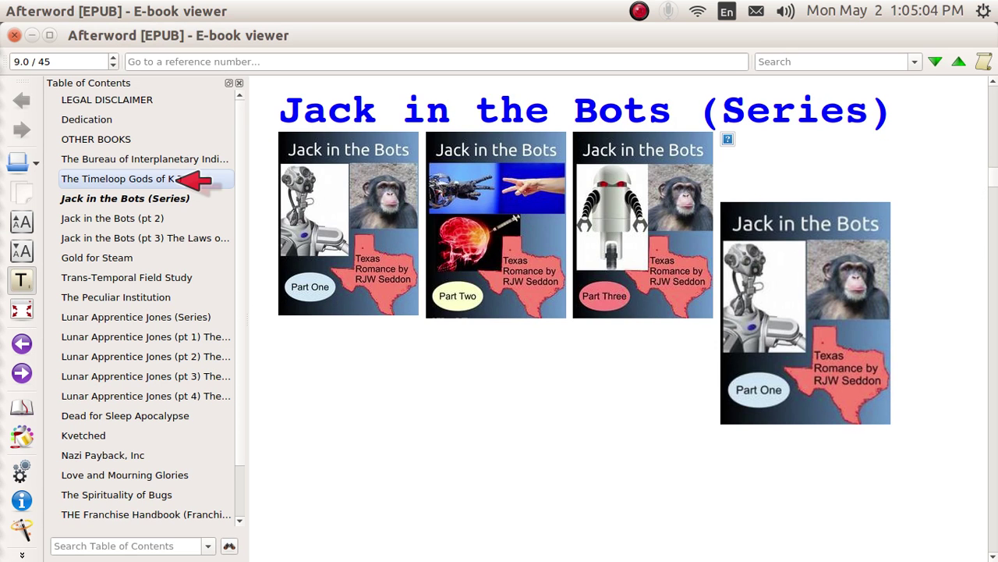
click(183, 180)
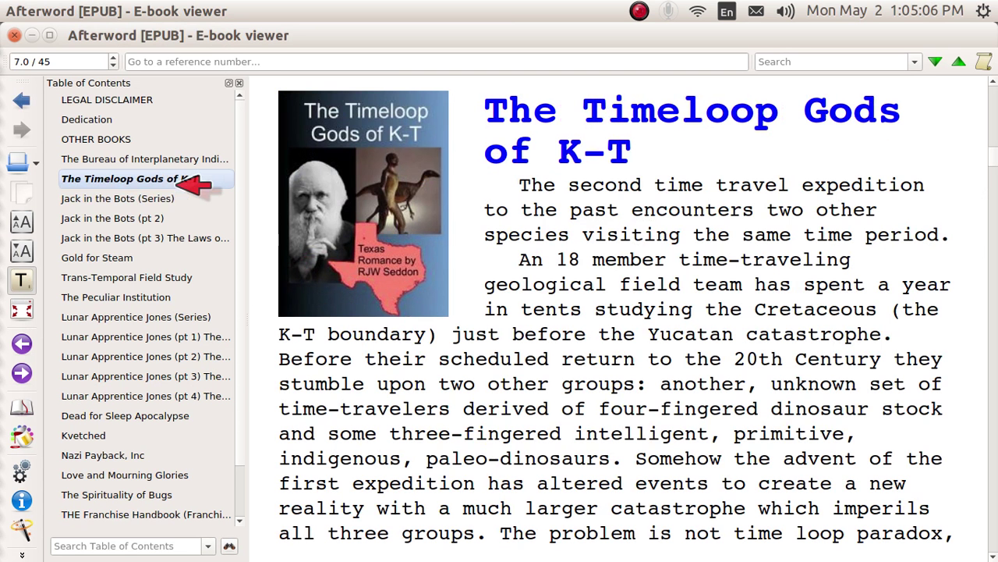
click(168, 198)
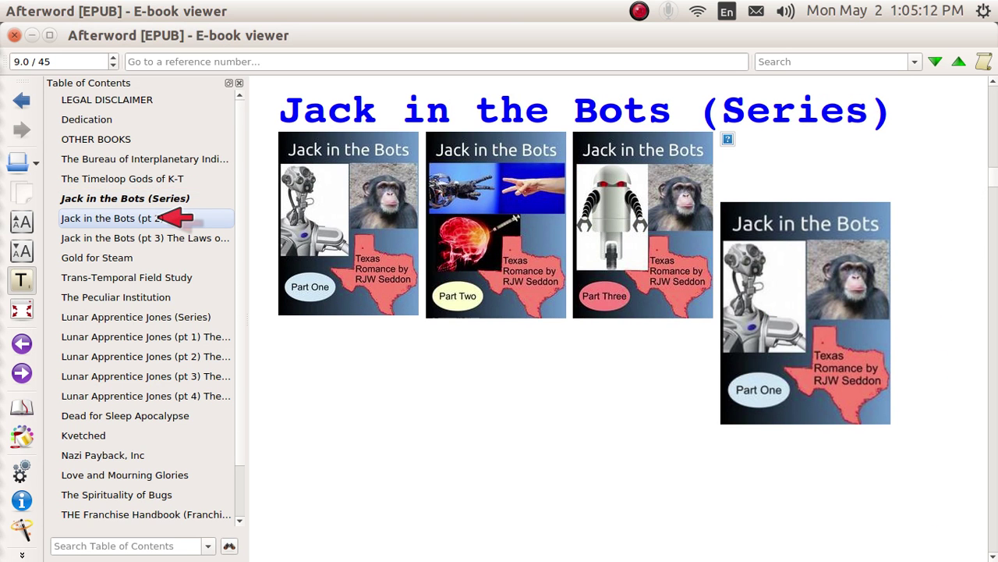
click(174, 219)
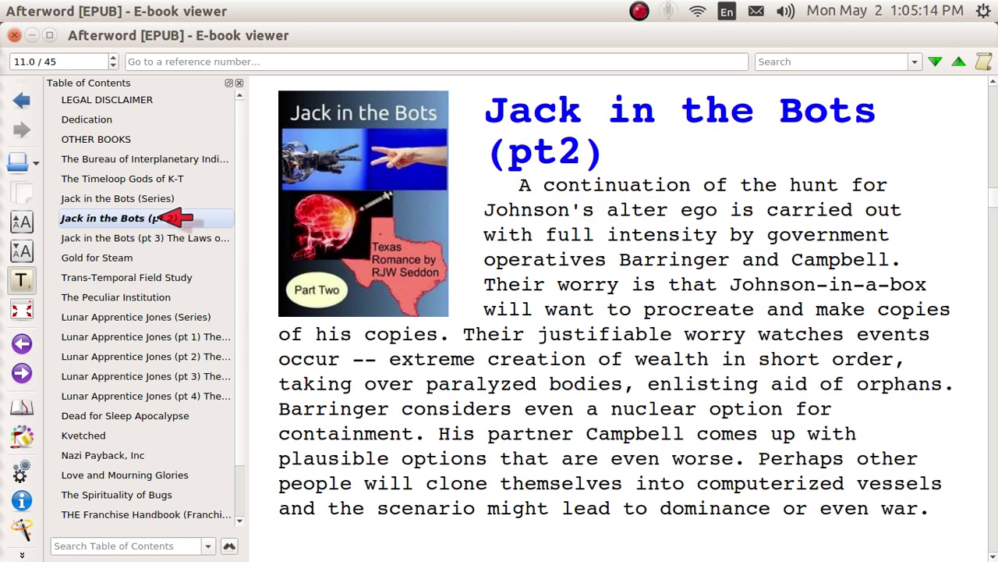
click(164, 199)
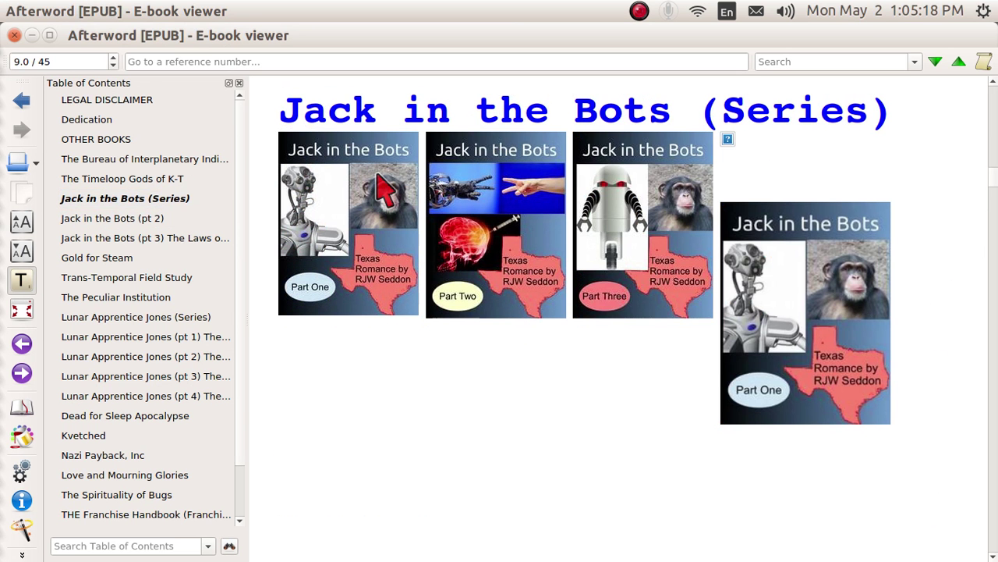
click(377, 178)
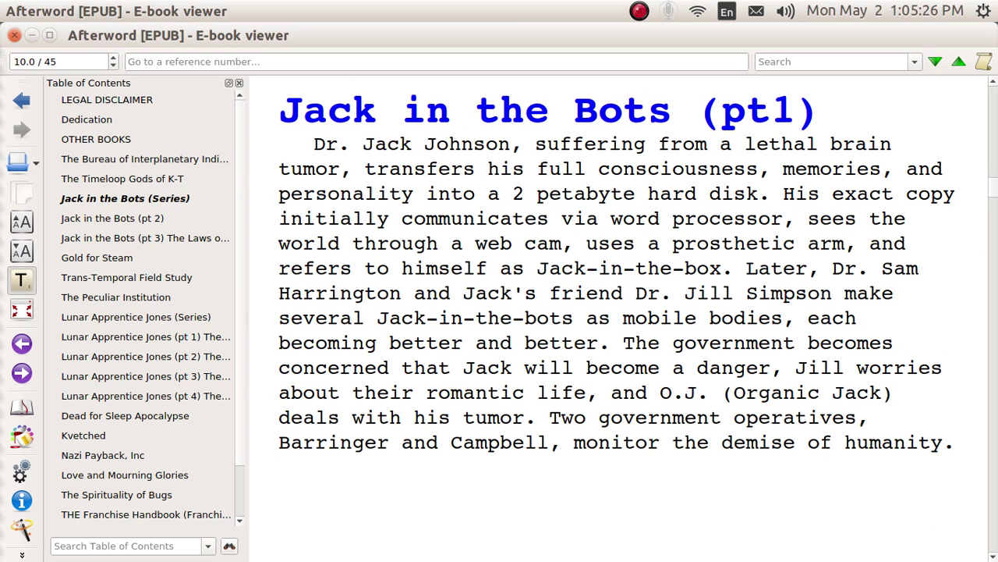
click(14, 35)
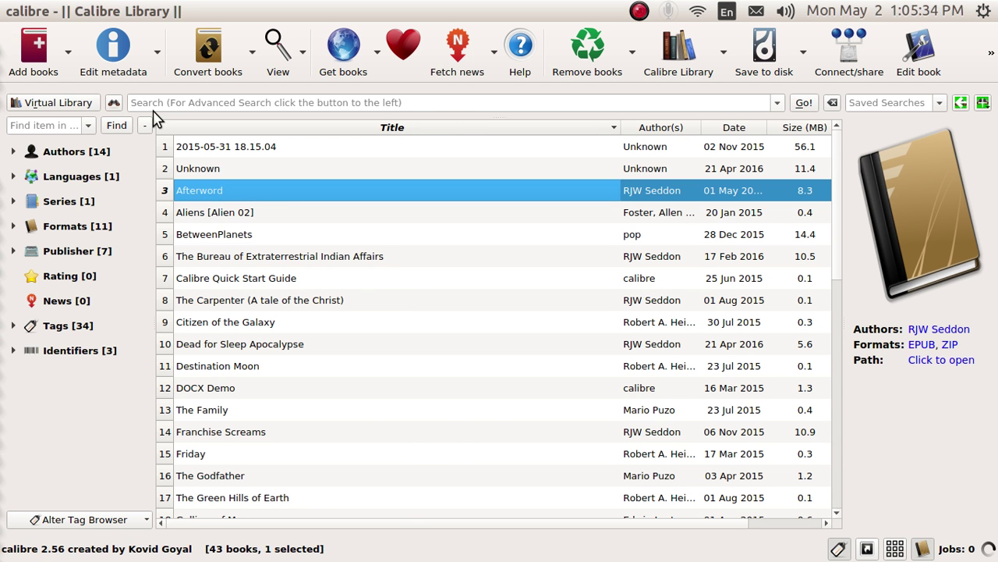
Return to the Afterword book editor and create a table of contents entry named "Jack in the Bots (pt1)" pointing to Afterword_split_005_split2.html.
key(super+w)
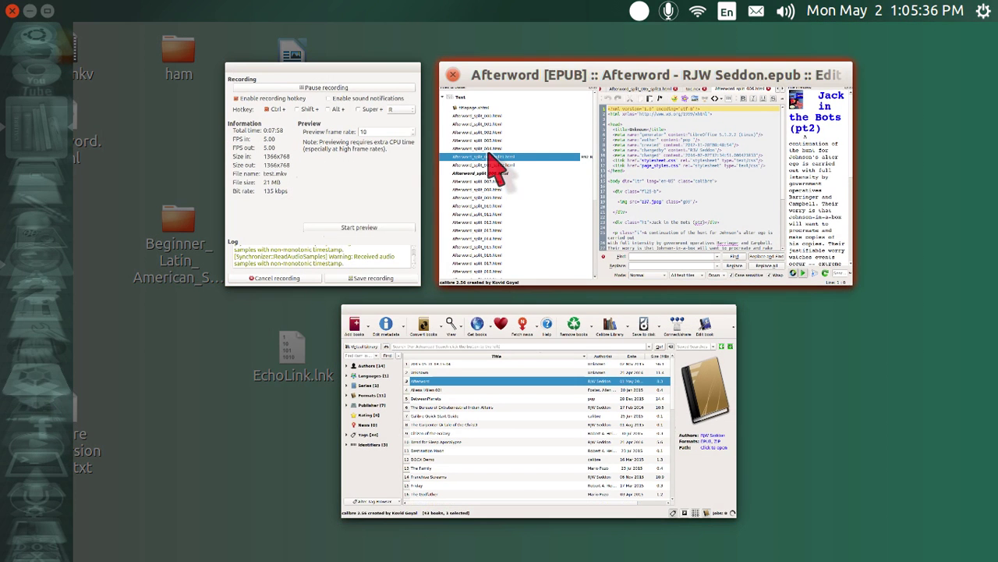
click(493, 164)
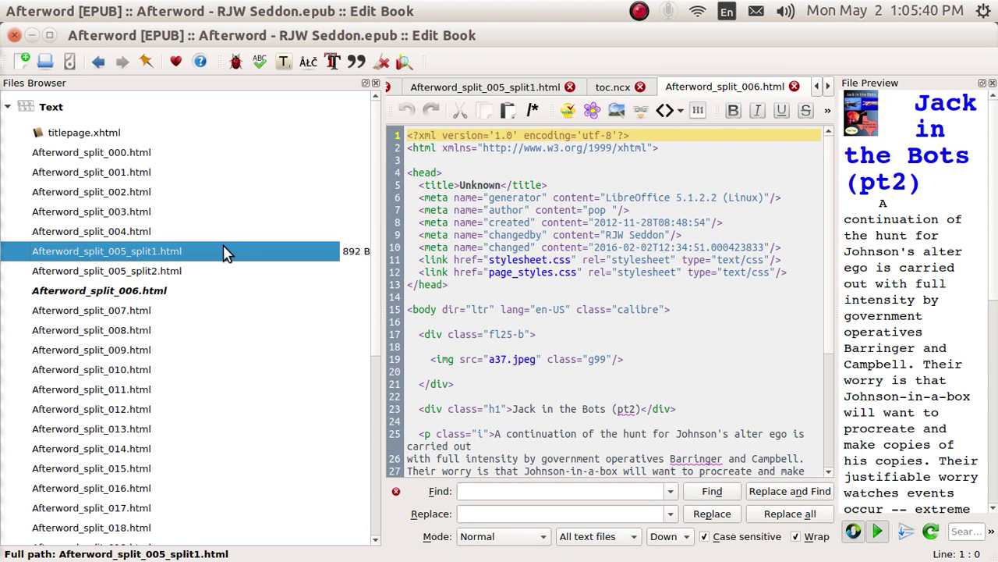
click(186, 277)
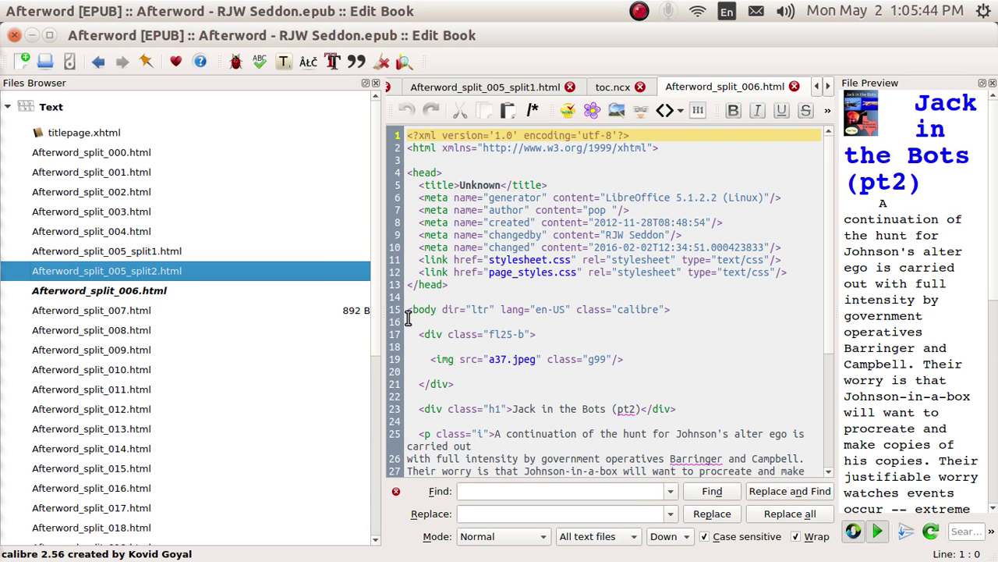
click(457, 408)
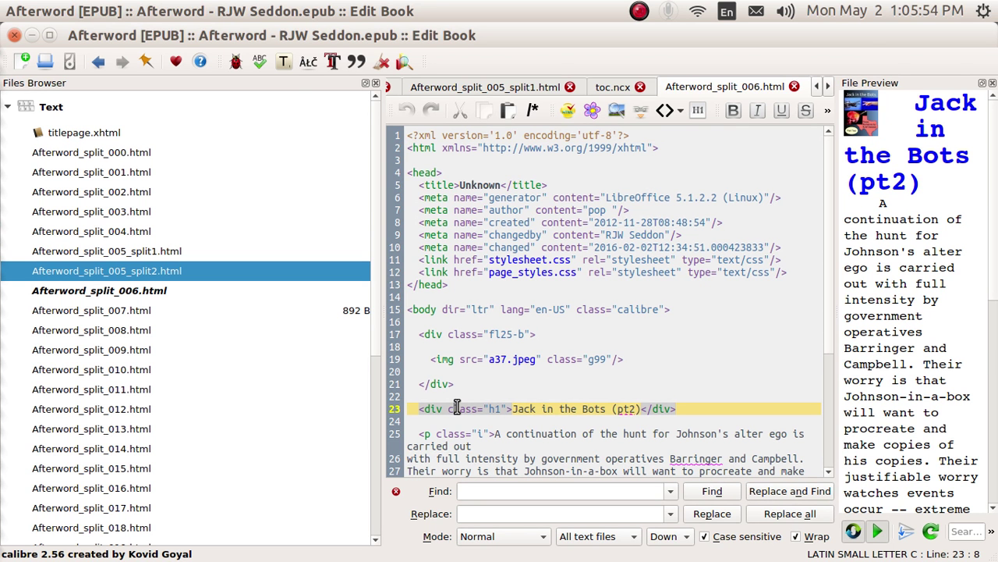
click(284, 64)
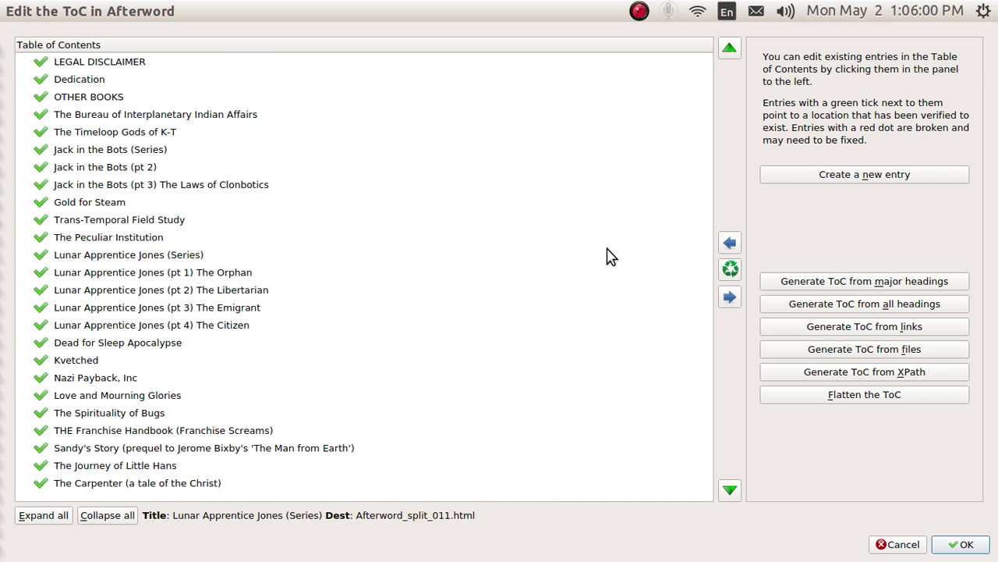
click(831, 174)
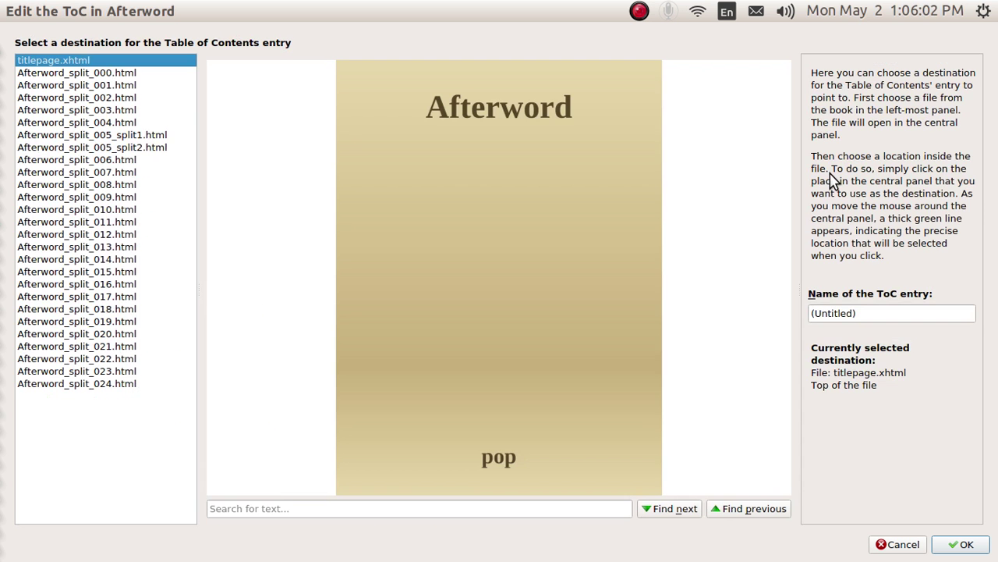
click(134, 135)
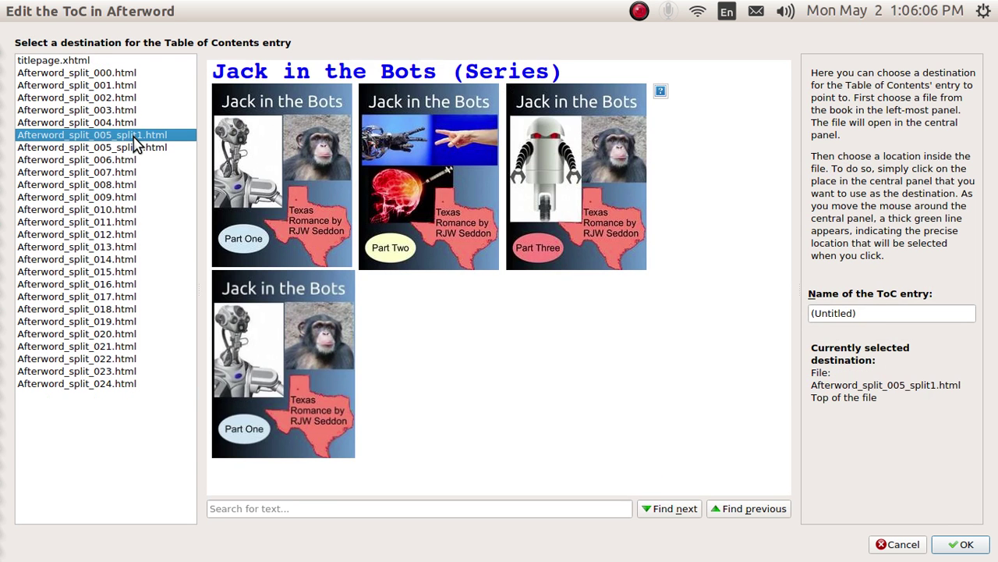
click(134, 148)
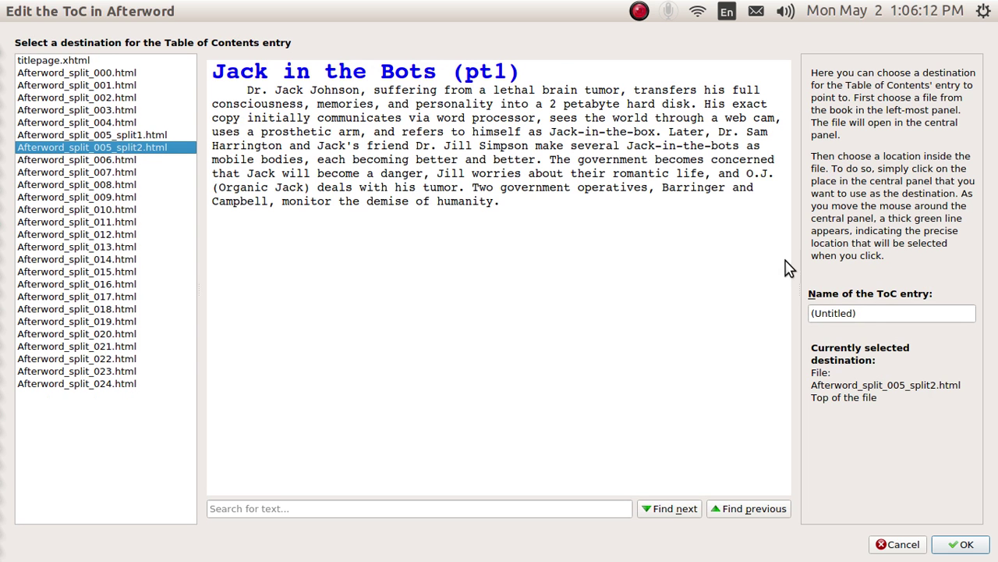
click(856, 313)
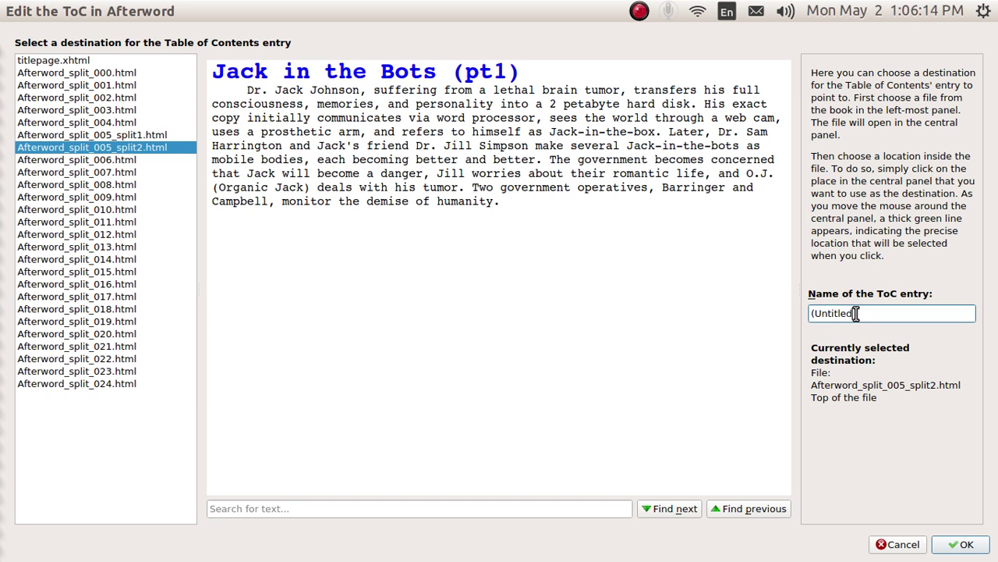
key(BackSpace)
key(BackSpace)
key(BackSpace)
key(BackSpace)
key(BackSpace)
key(BackSpace)
key(BackSpace)
key(BackSpace)
key(BackSpace)
key(BackSpace)
text(Jack in the Bots)
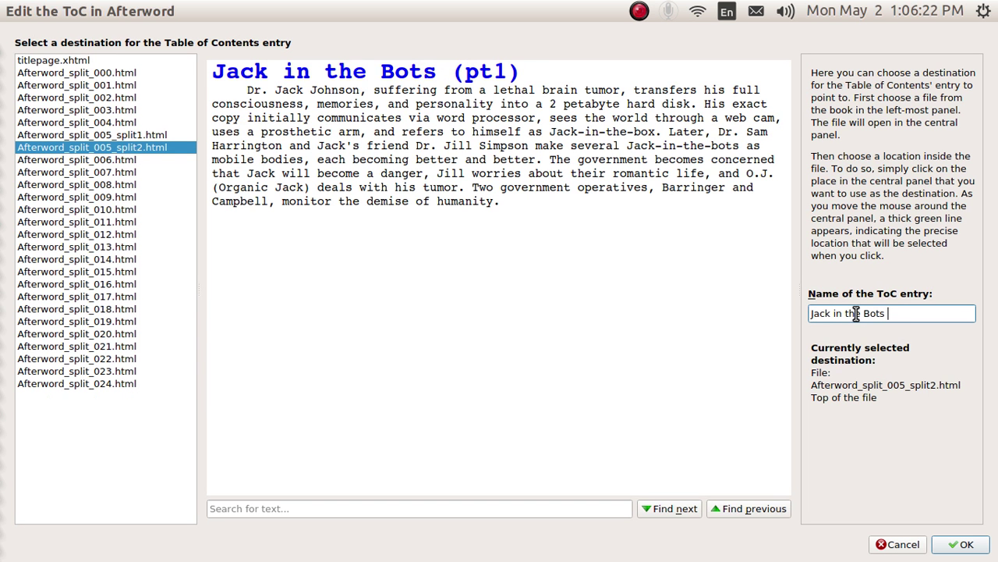
text( (pt1)
click(960, 546)
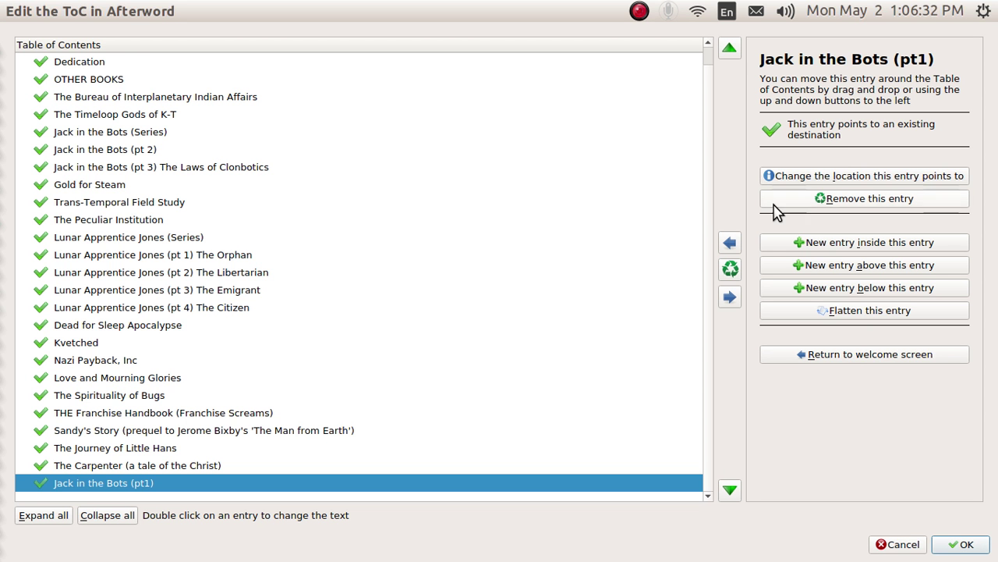
Move the Jack in the Bots (pt1) entry up to directly below Jack in the Bots (Series) and apply the new order.
click(730, 54)
click(730, 53)
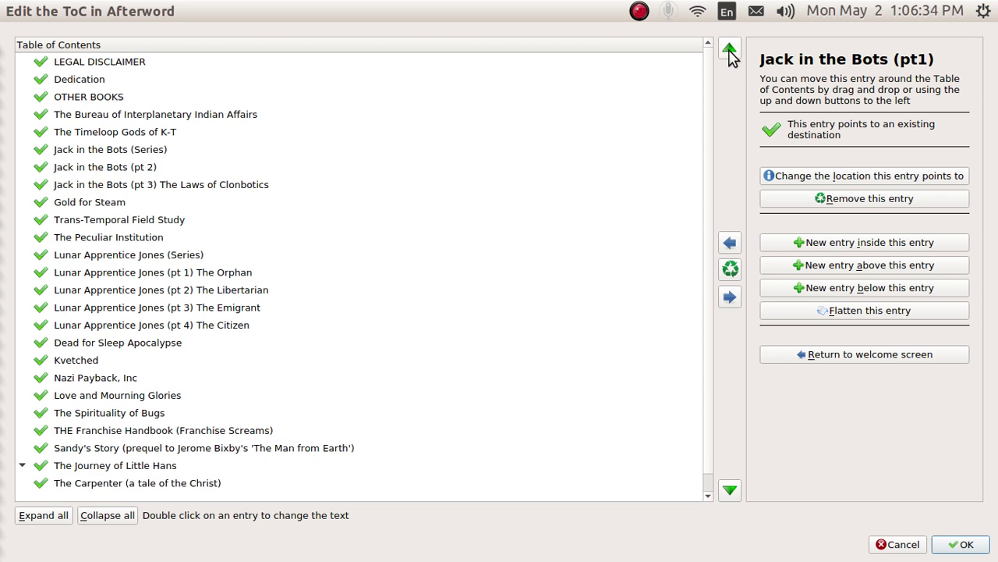
click(730, 54)
click(730, 53)
click(731, 53)
click(730, 53)
click(730, 54)
click(730, 53)
click(730, 53)
click(730, 53)
click(730, 53)
click(730, 53)
click(730, 53)
click(730, 53)
click(730, 53)
click(730, 53)
click(730, 53)
click(730, 53)
click(730, 53)
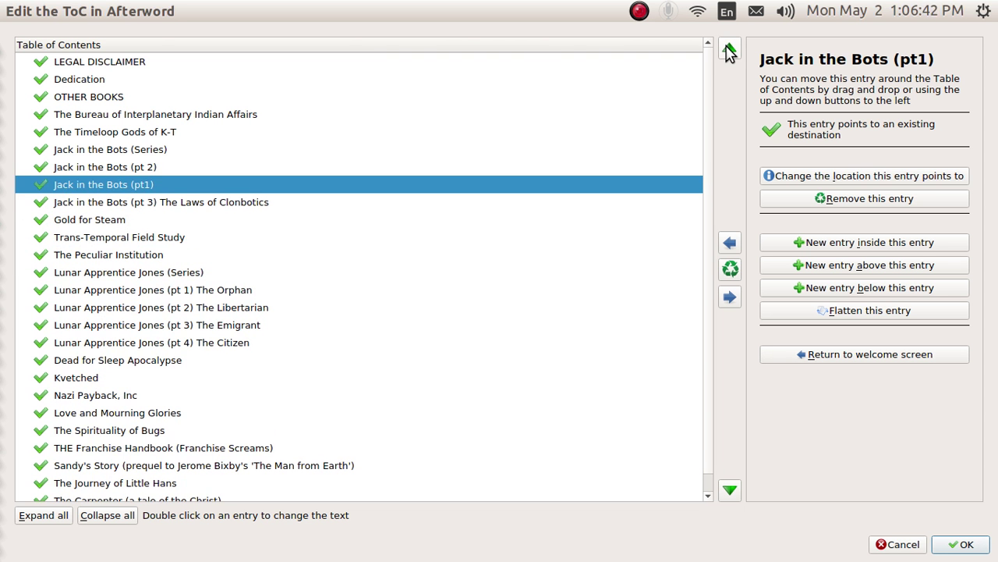
click(727, 51)
click(727, 51)
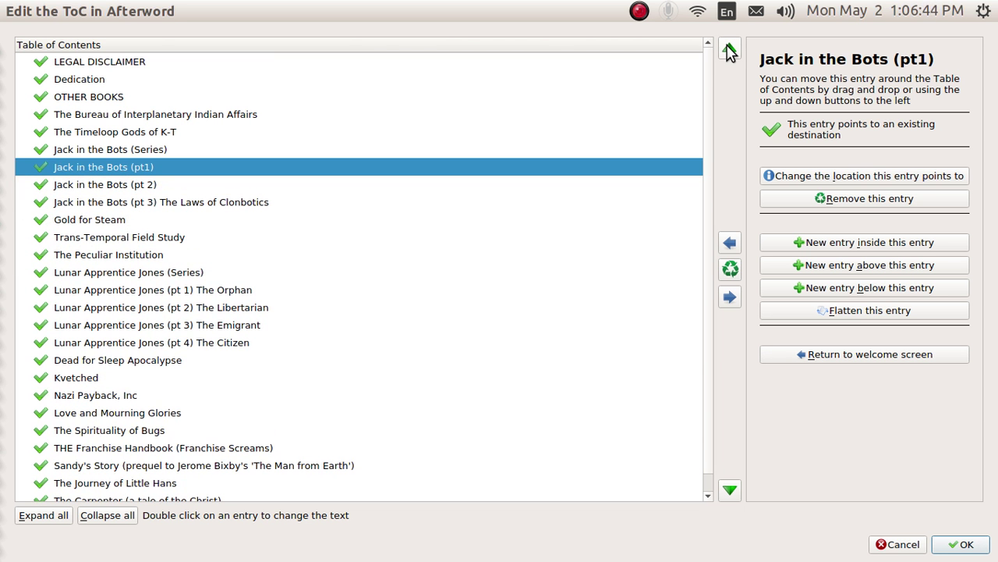
click(968, 544)
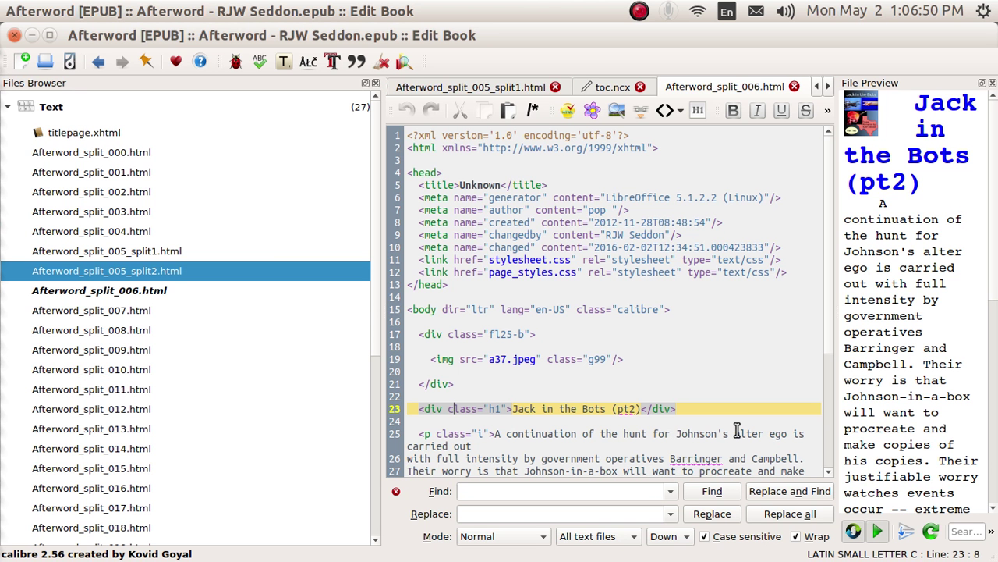
Switch to the Calibre library, open the Afterword EPUB in the viewer and check the Jack in the Bots contents links from Series through pt 3.
key(super+w)
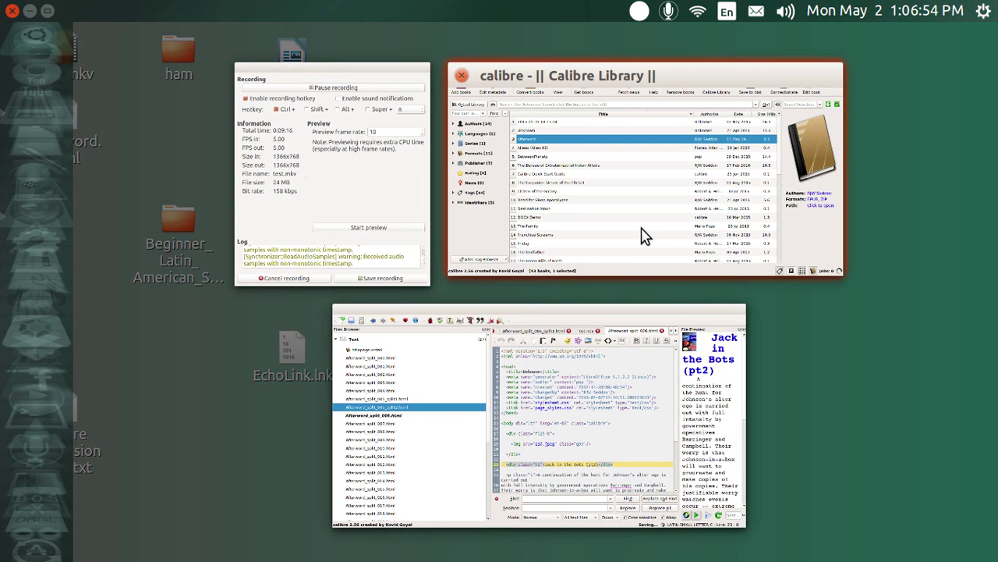
click(644, 235)
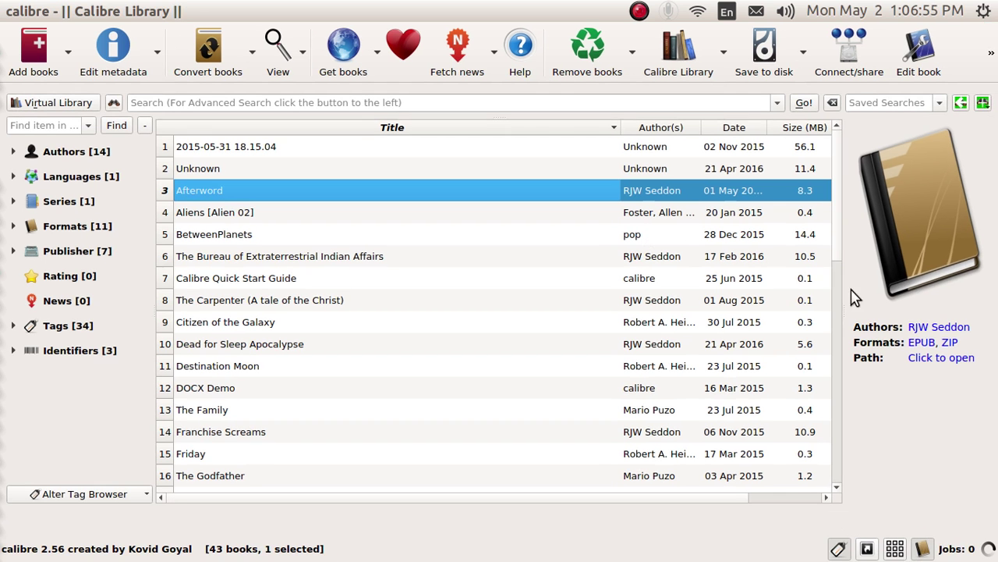
click(922, 348)
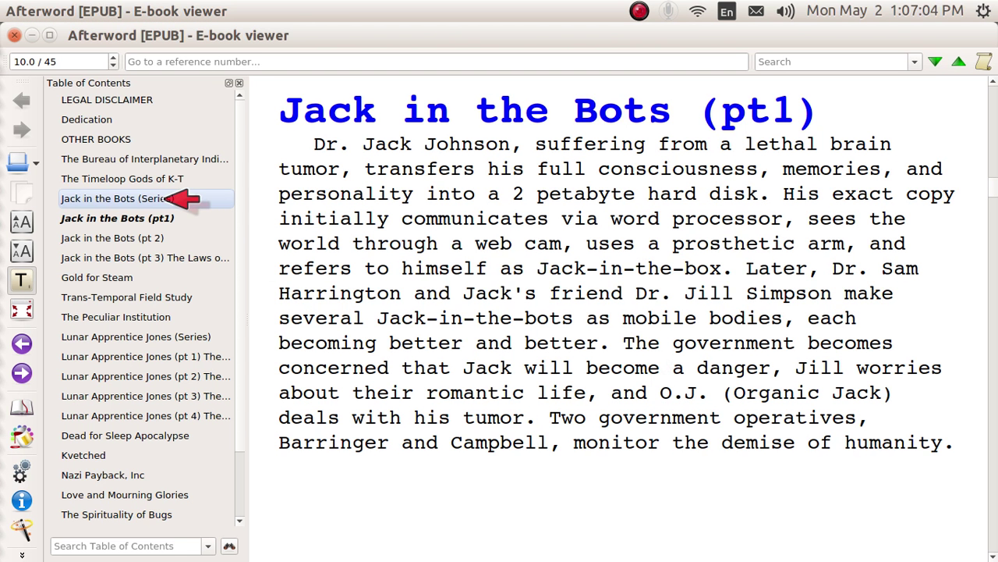
click(167, 198)
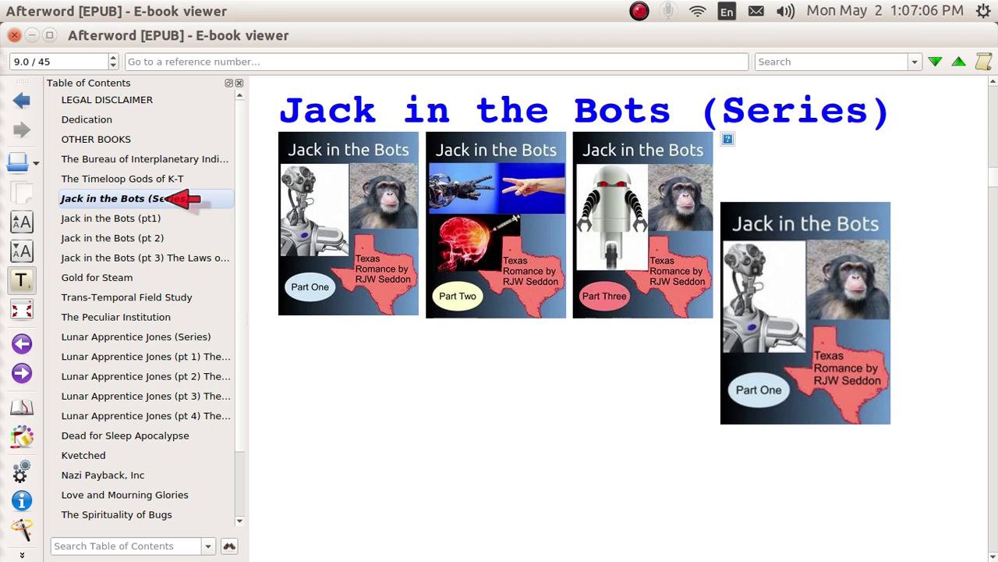
click(158, 218)
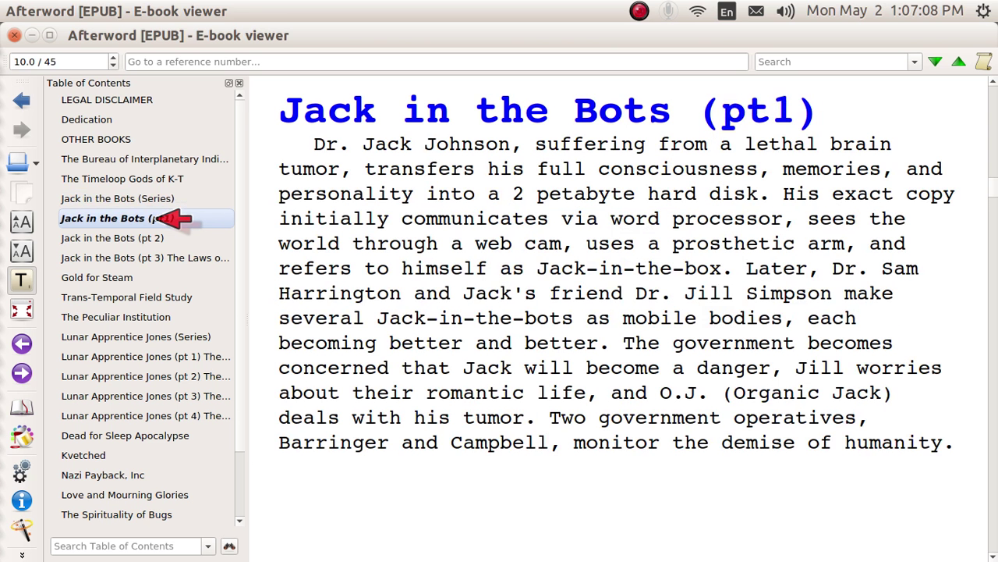
click(160, 238)
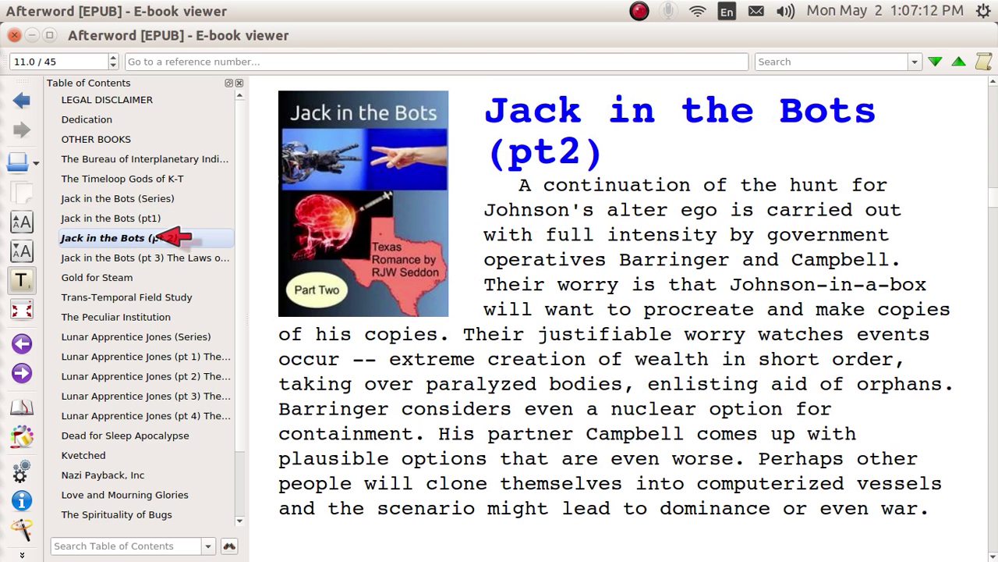
click(158, 257)
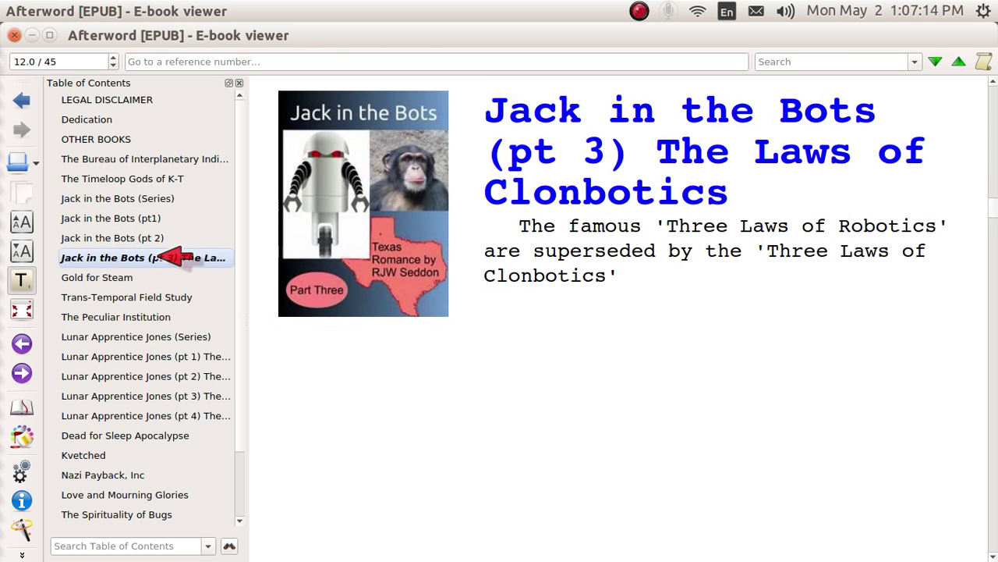